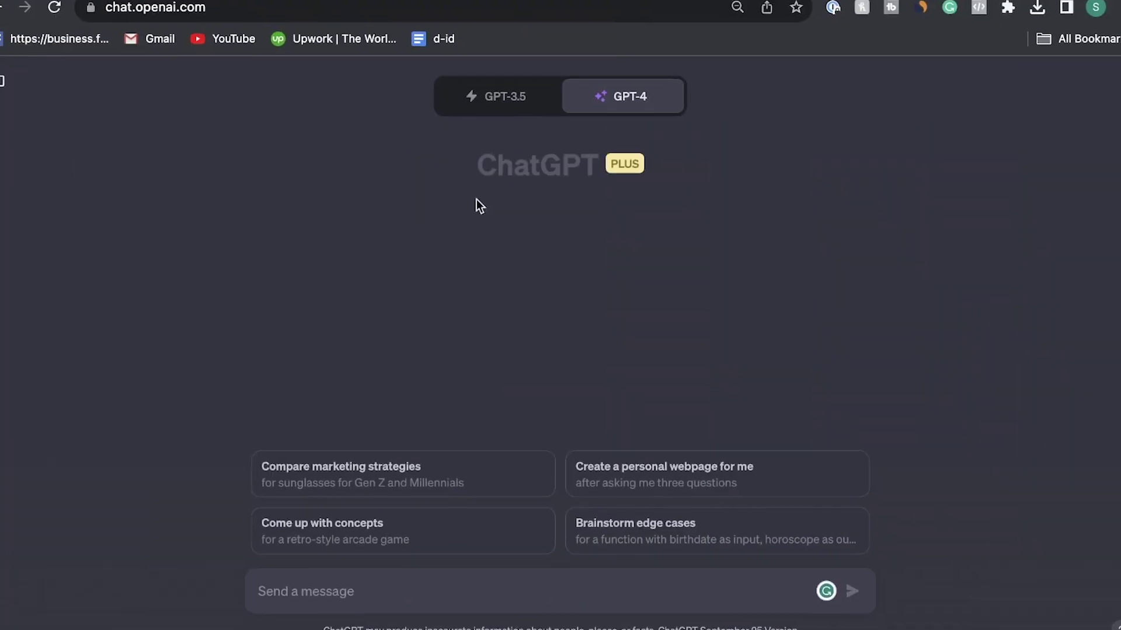
# Dismiss the GPT-4 mode descriptions, open Bing Chat in More Creative style, then return to ChatGPT
pyautogui.moveTo(636, 93)
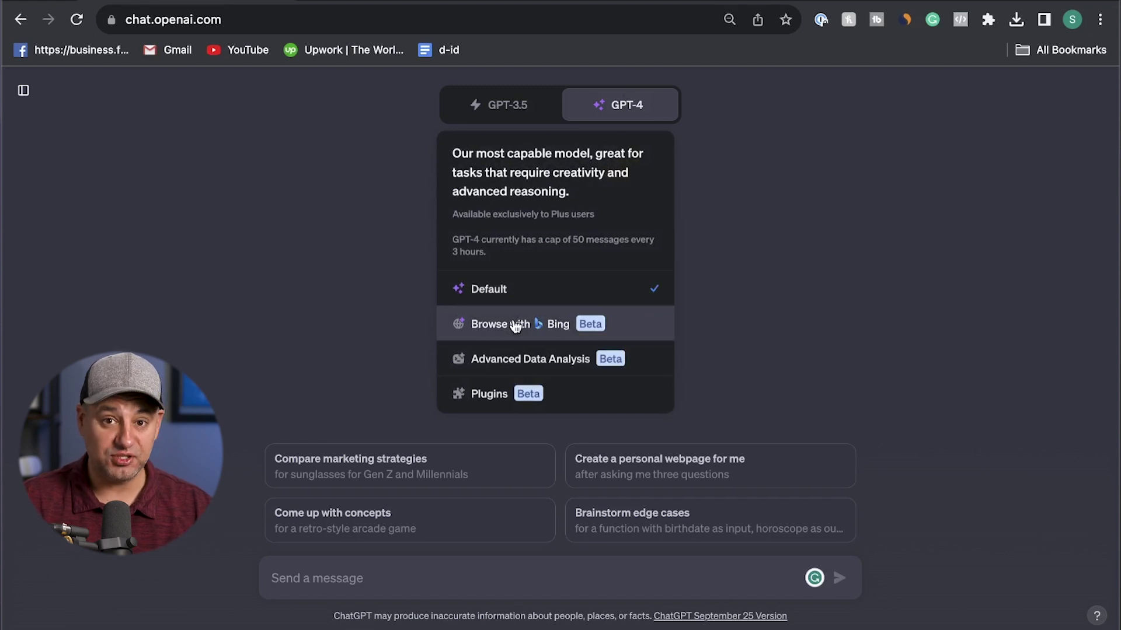
pyautogui.click(531, 324)
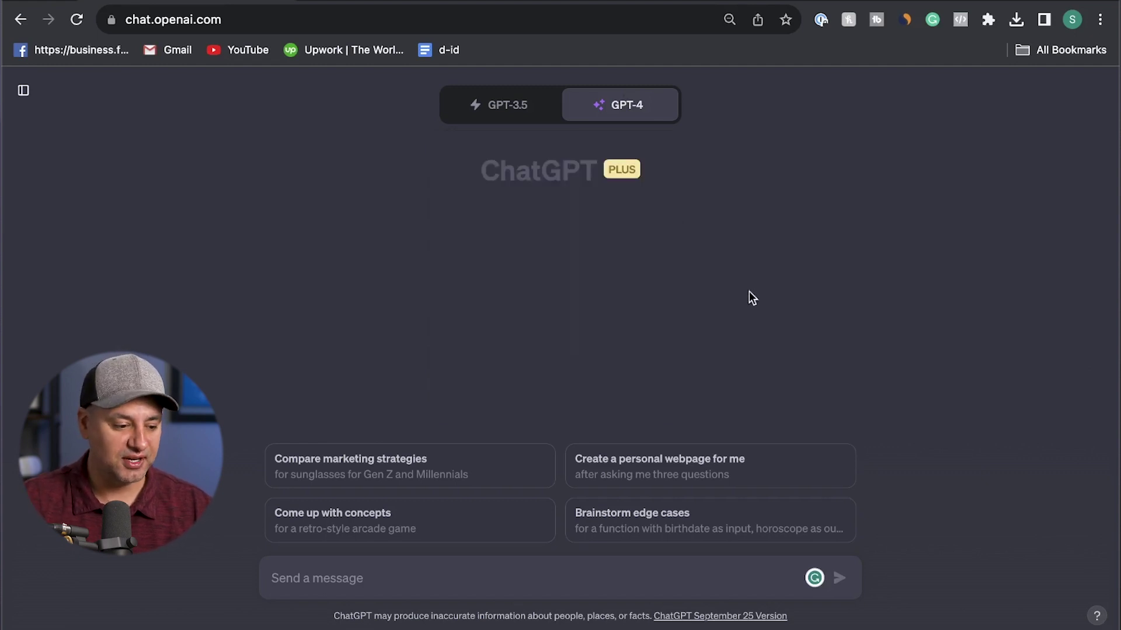
pyautogui.click(368, 1)
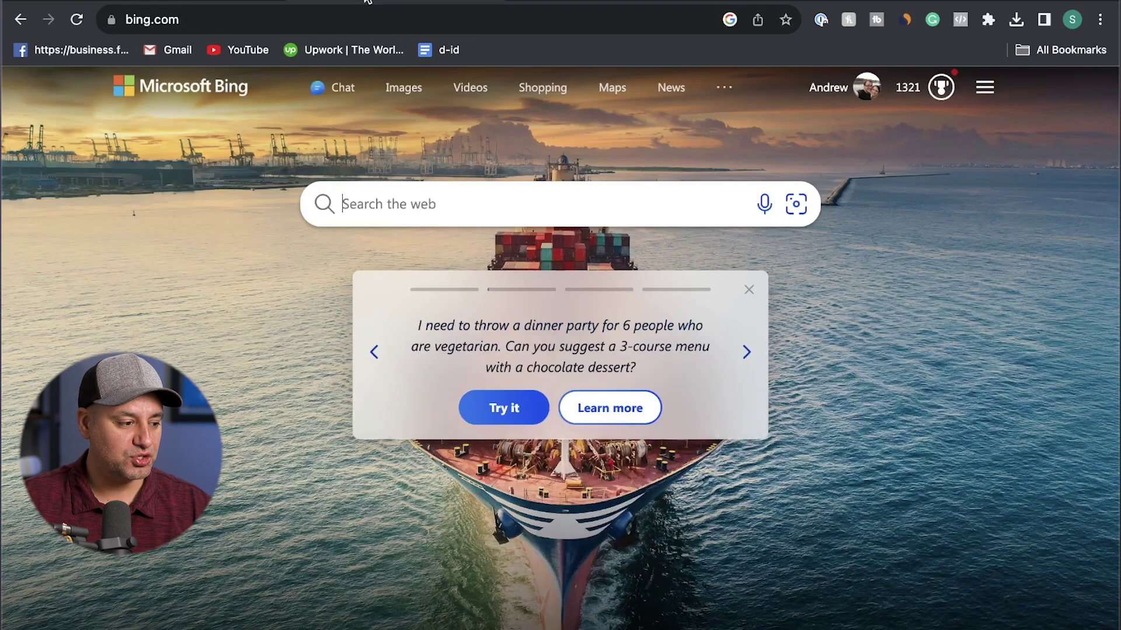
pyautogui.click(352, 97)
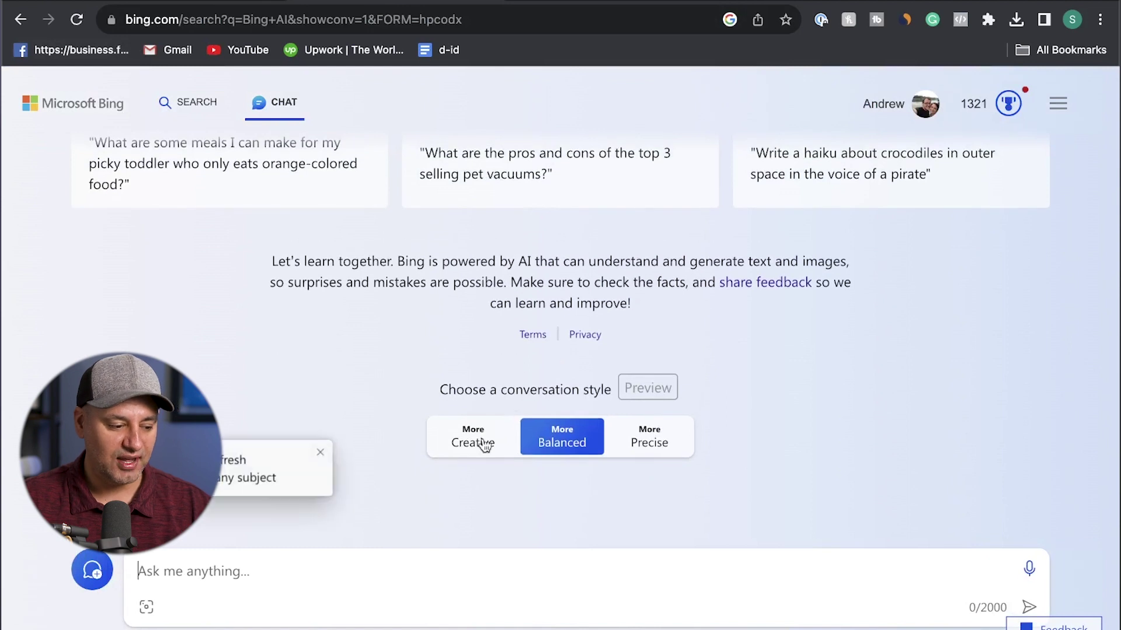
pyautogui.click(469, 443)
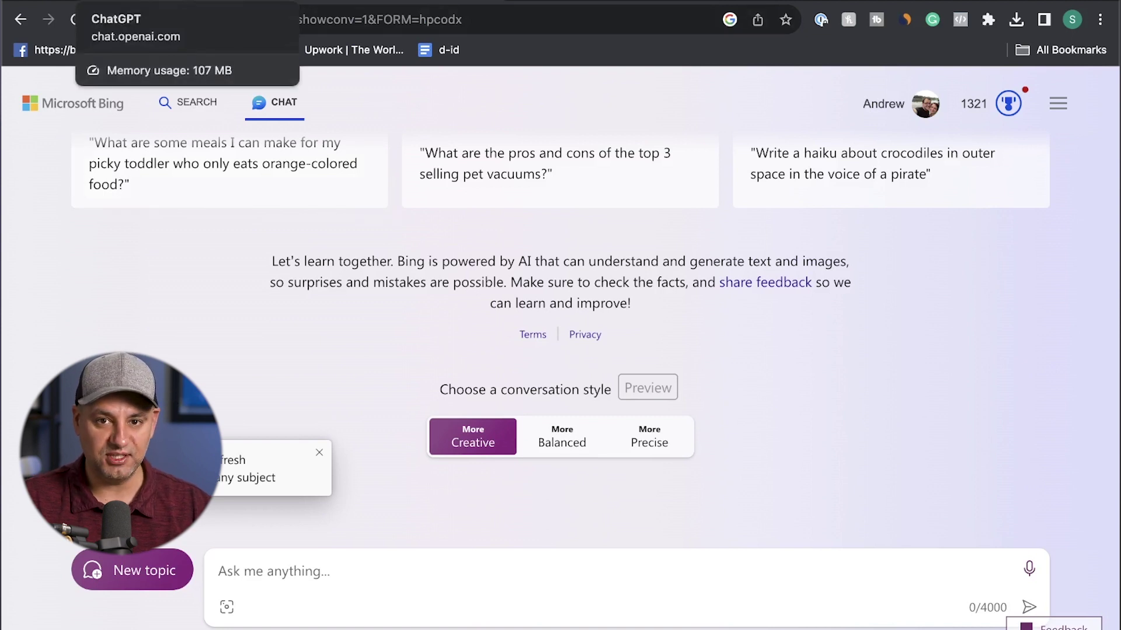
pyautogui.click(134, 1)
pyautogui.moveTo(624, 108)
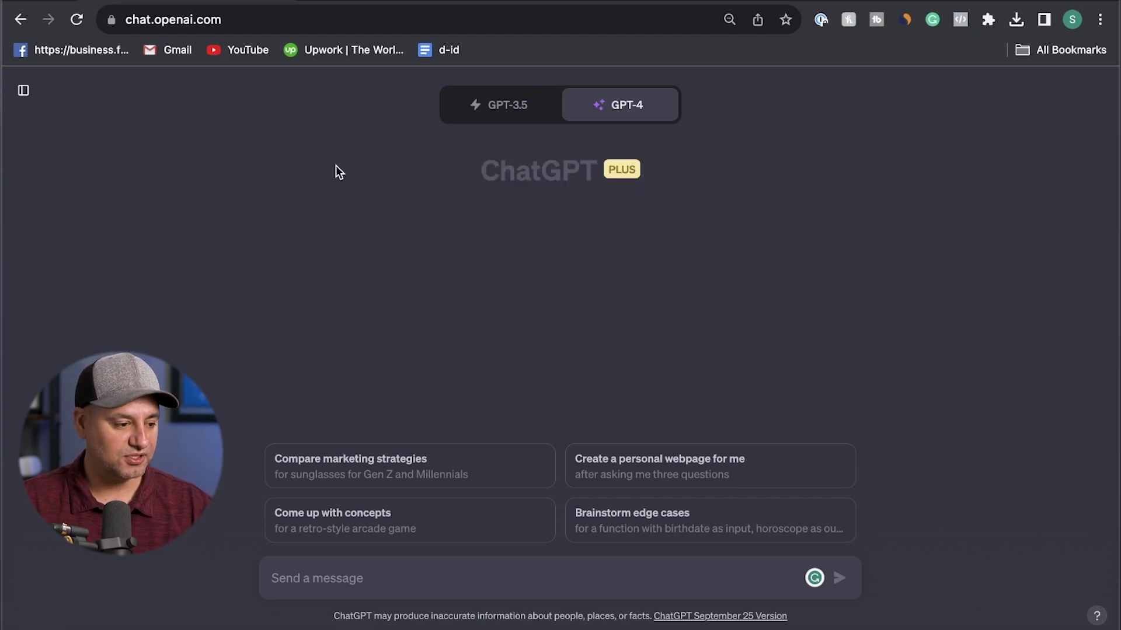
pyautogui.click(23, 89)
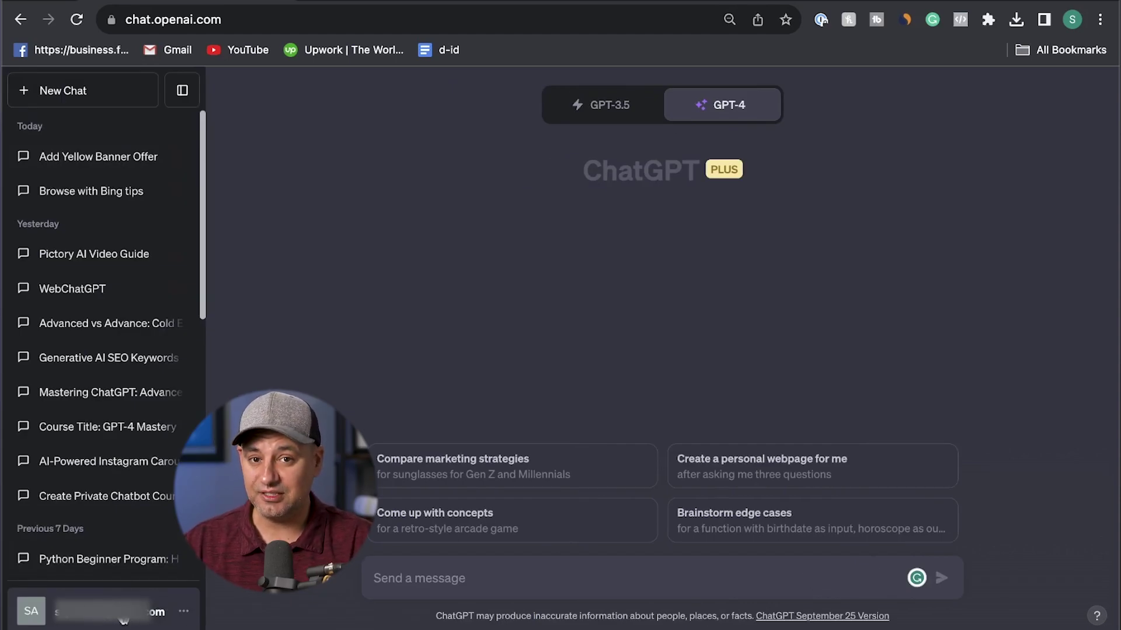
pyautogui.click(123, 617)
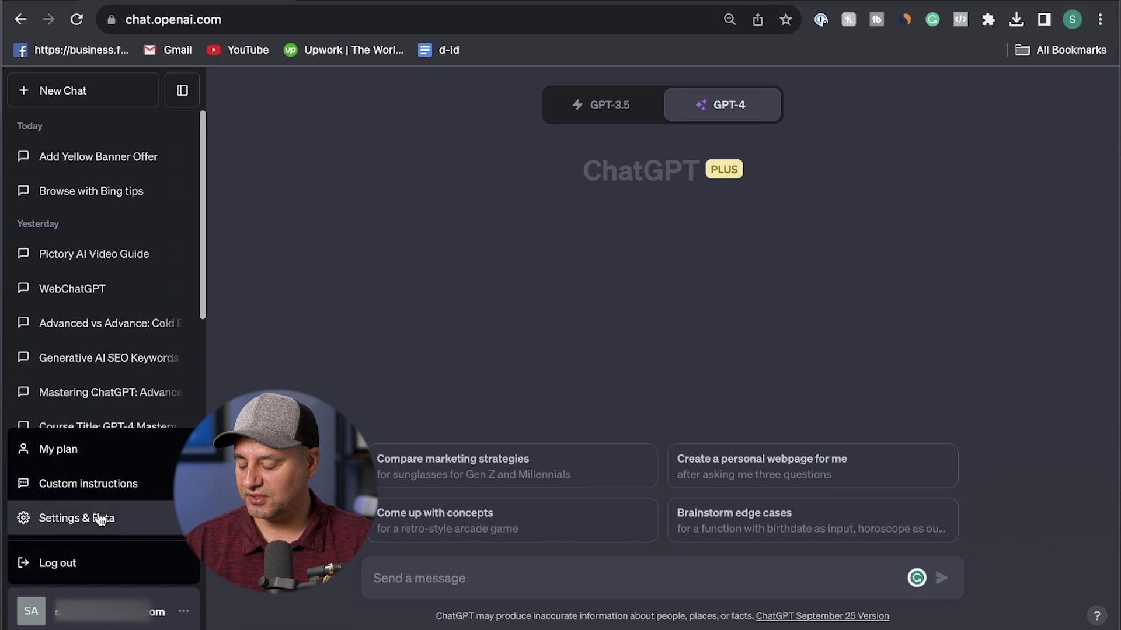
pyautogui.click(100, 519)
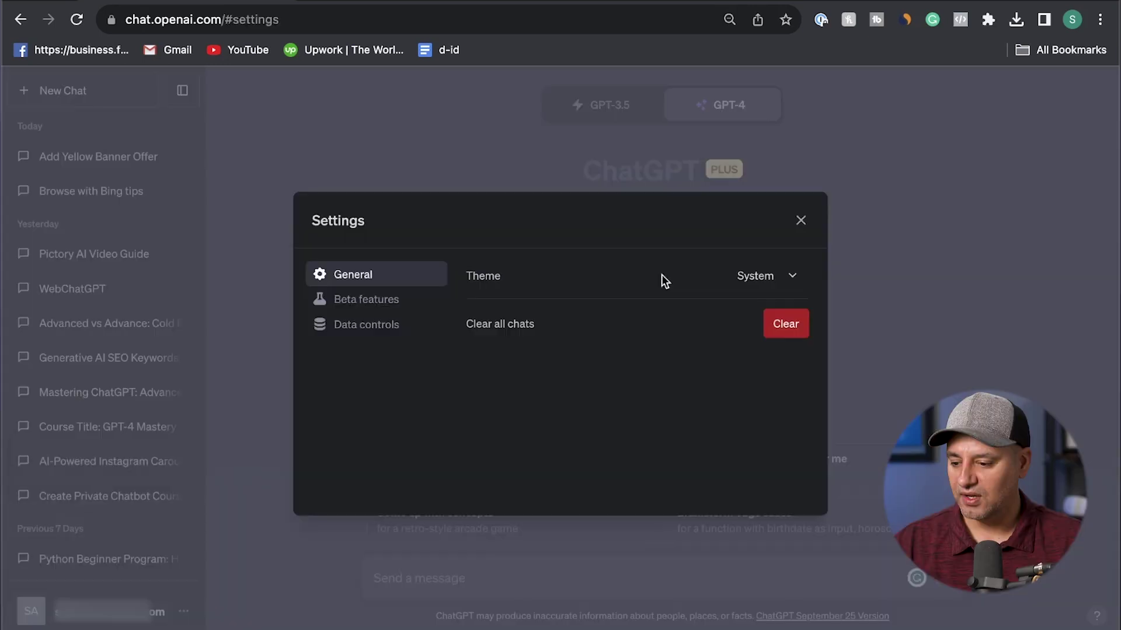
pyautogui.click(381, 302)
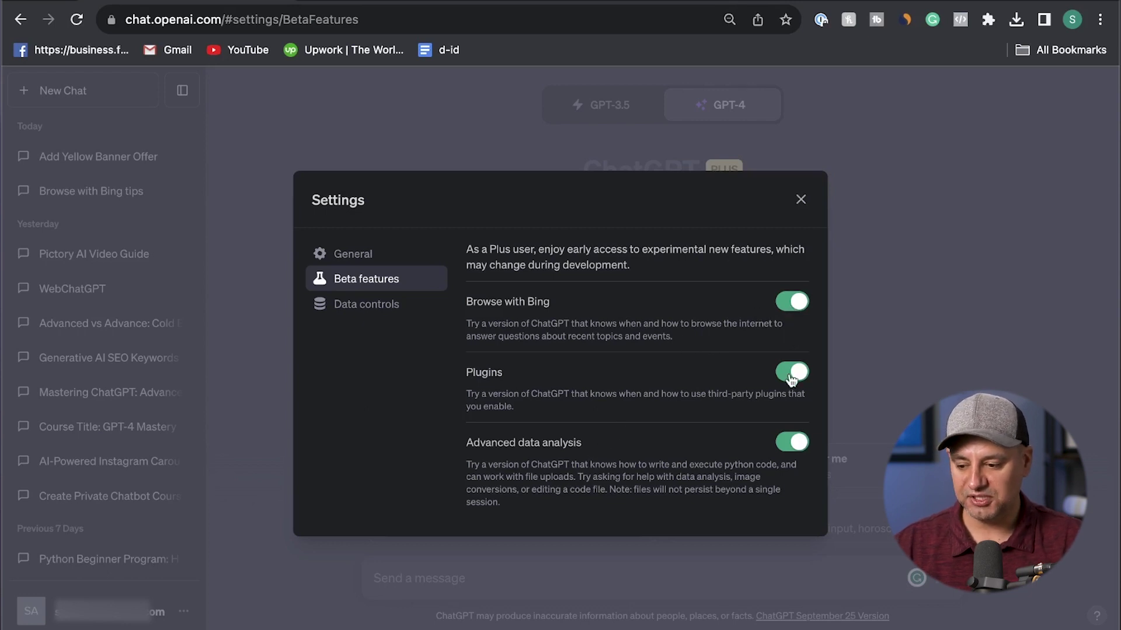
pyautogui.click(800, 200)
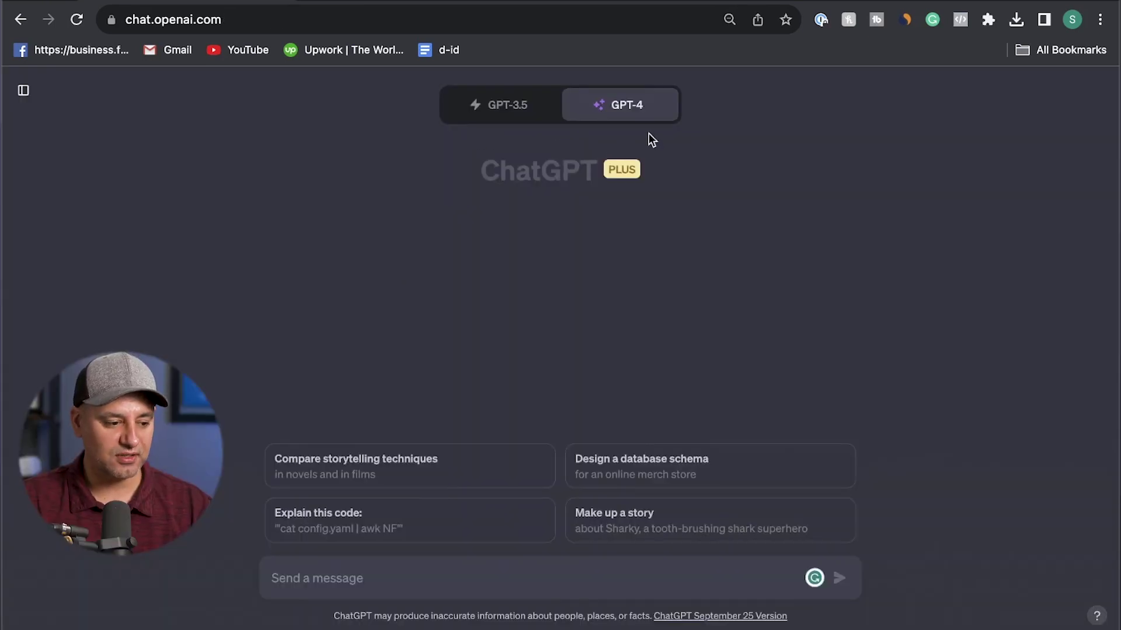
# Switch the GPT-4 model to Browse with Bing and focus the empty message box
pyautogui.moveTo(627, 114)
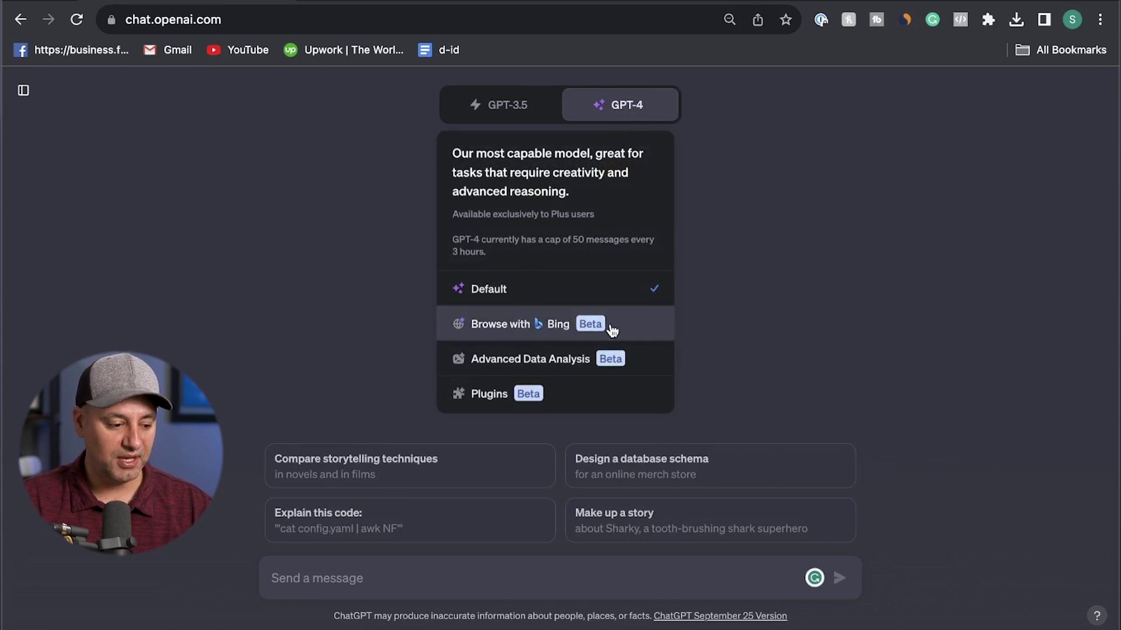
pyautogui.click(633, 324)
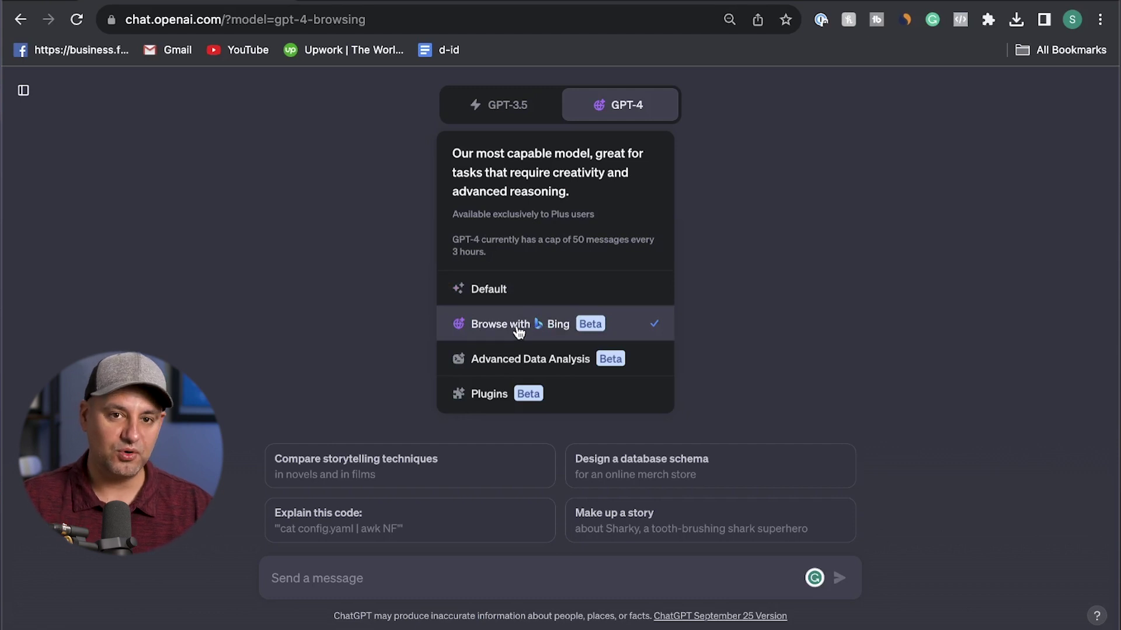
pyautogui.click(519, 331)
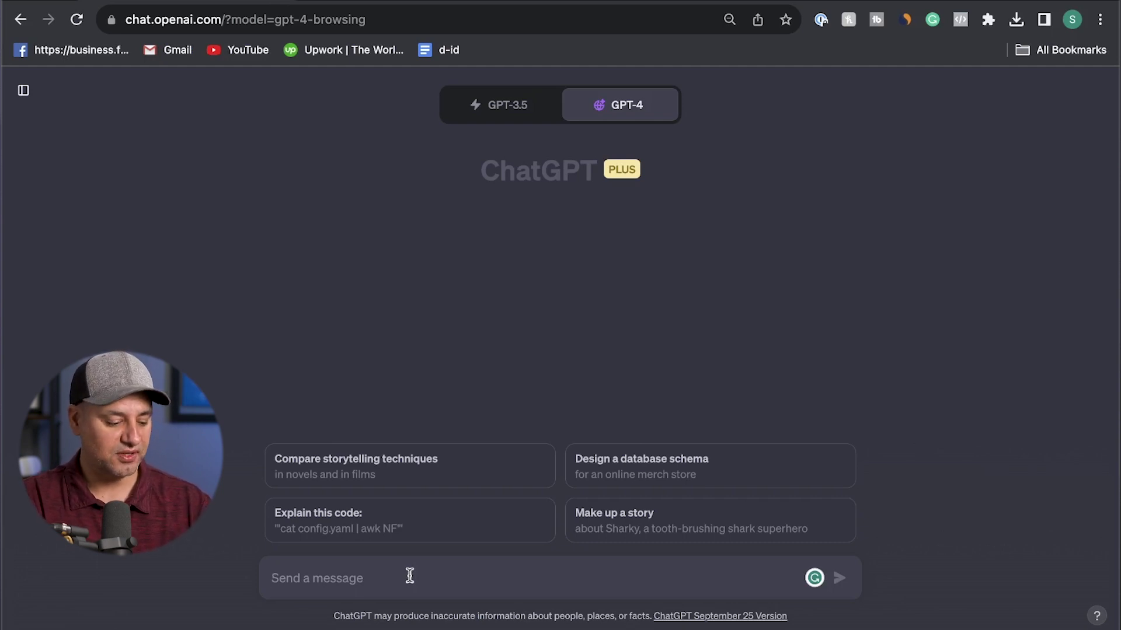
# Ask about next month's nearby events for the user's Chicago zip code, then request a top 10 list
pyautogui.write('any events happening nearby in the next month I should know about? Here is my zip code')
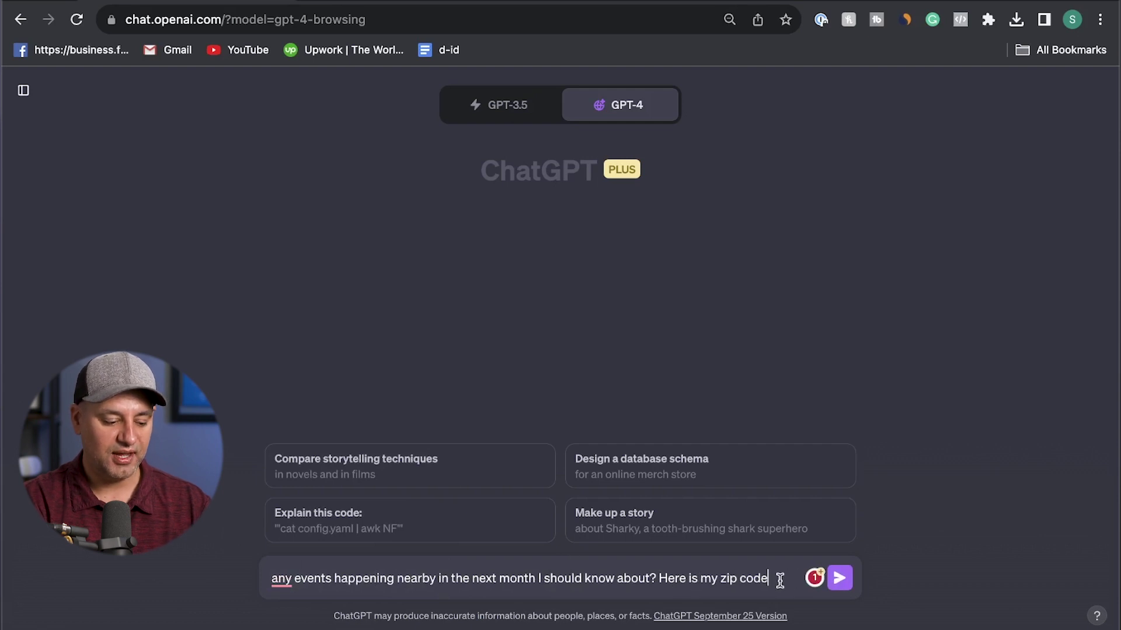
pyautogui.write('60642')
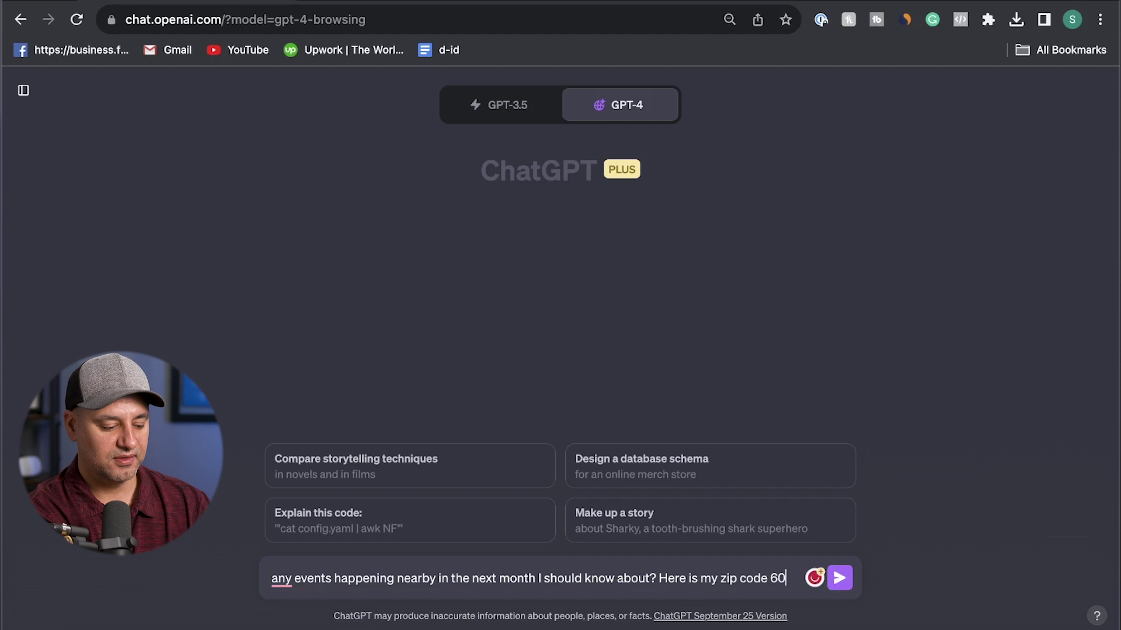
pyautogui.press('Return')
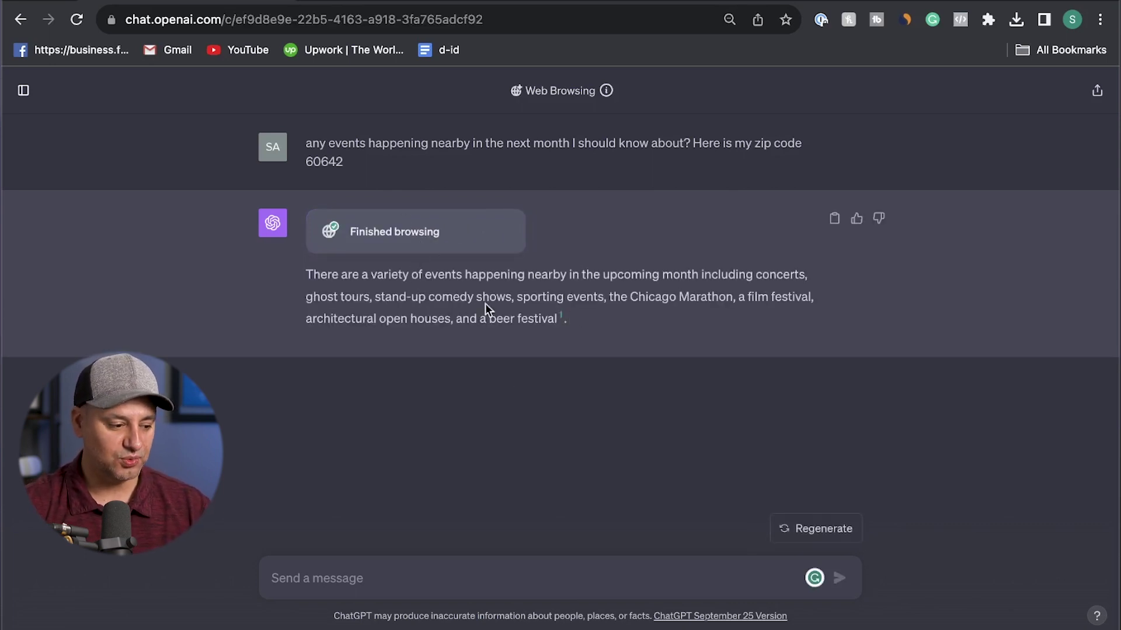
pyautogui.write('give me a top 10 list')
pyautogui.press('Return')
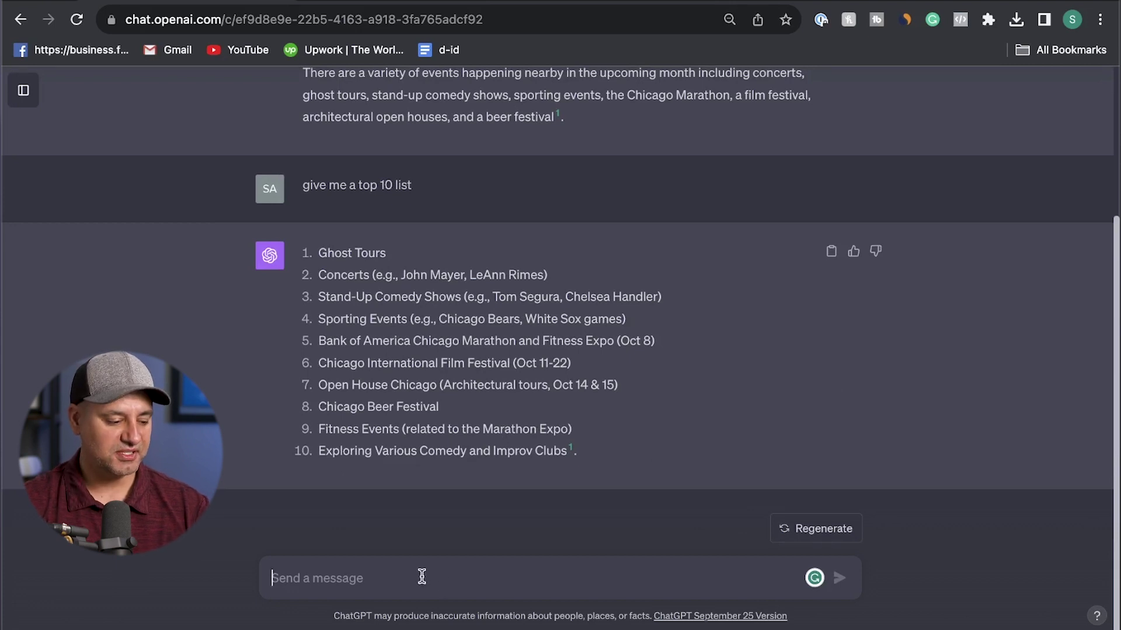
# Send a request summarizing today's world news in bullet points
pyautogui.write('Give me a quick summary of the news for today in bullet point format. Focus mainly on world news.')
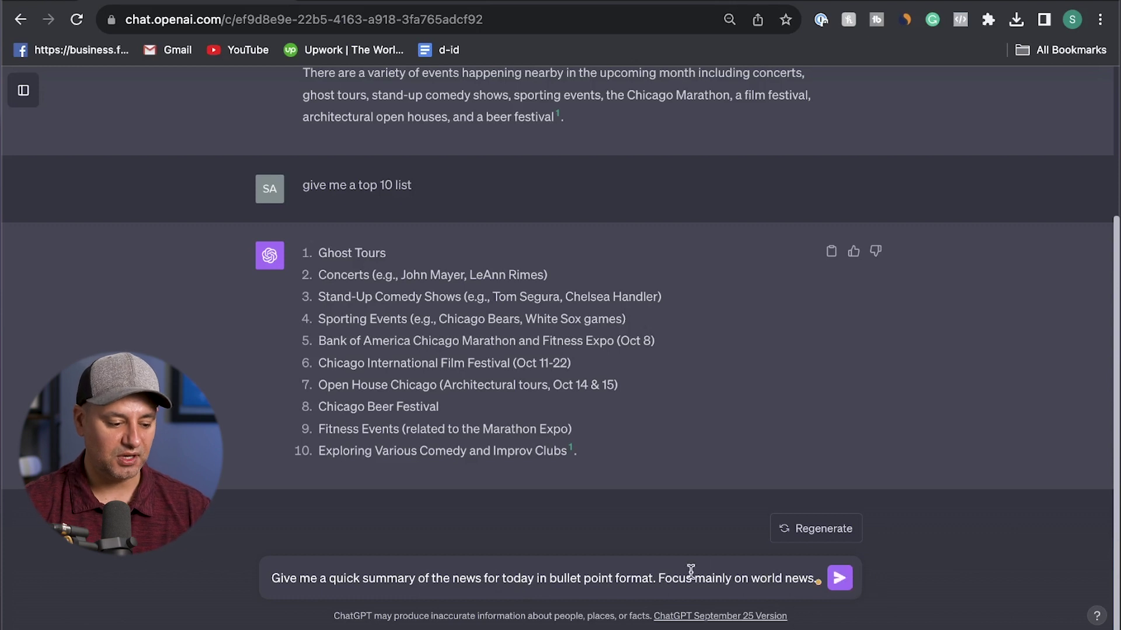
pyautogui.click(841, 581)
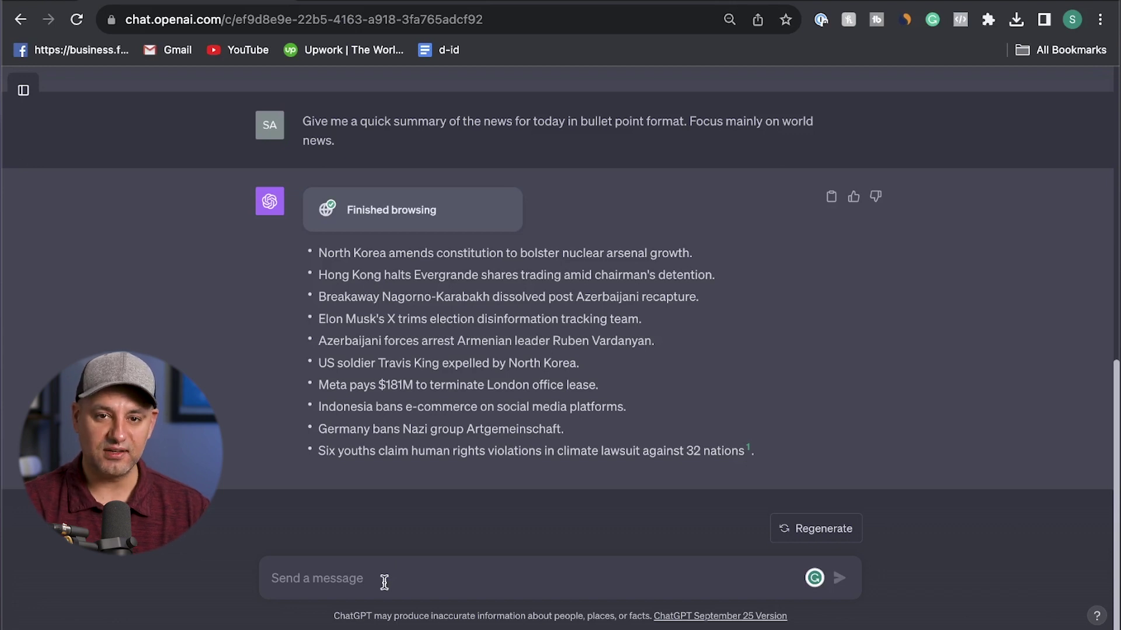
# Enter 'recap this page in 5 bullet points' in the message box, then bring up the Digital Trends article
pyautogui.write('recap this page in 5 bullet points')
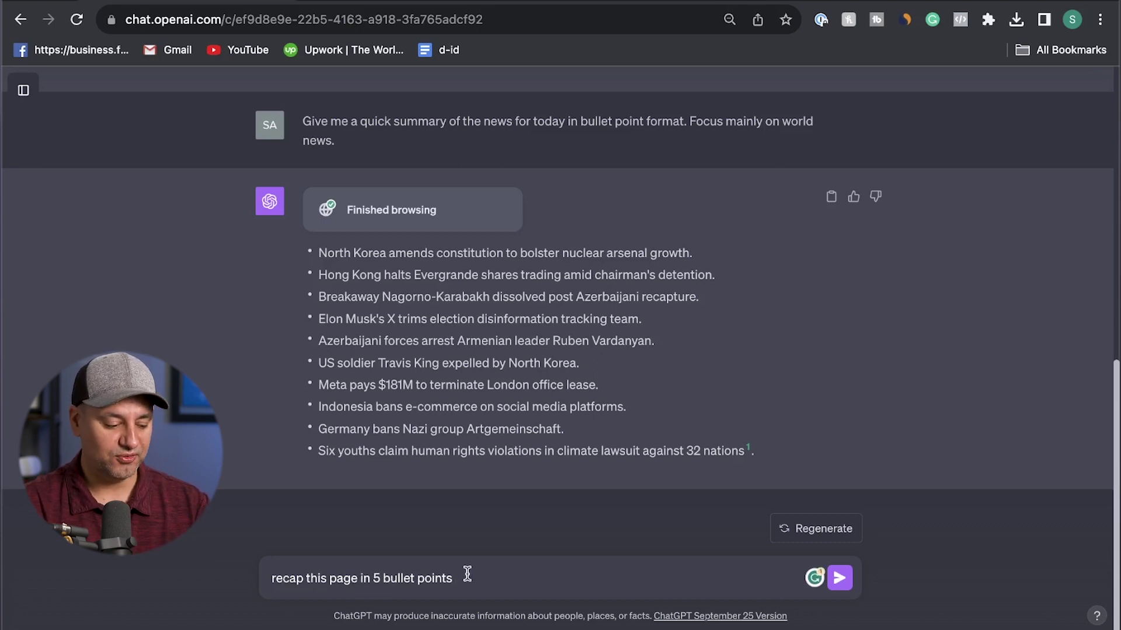
pyautogui.click(128, 1)
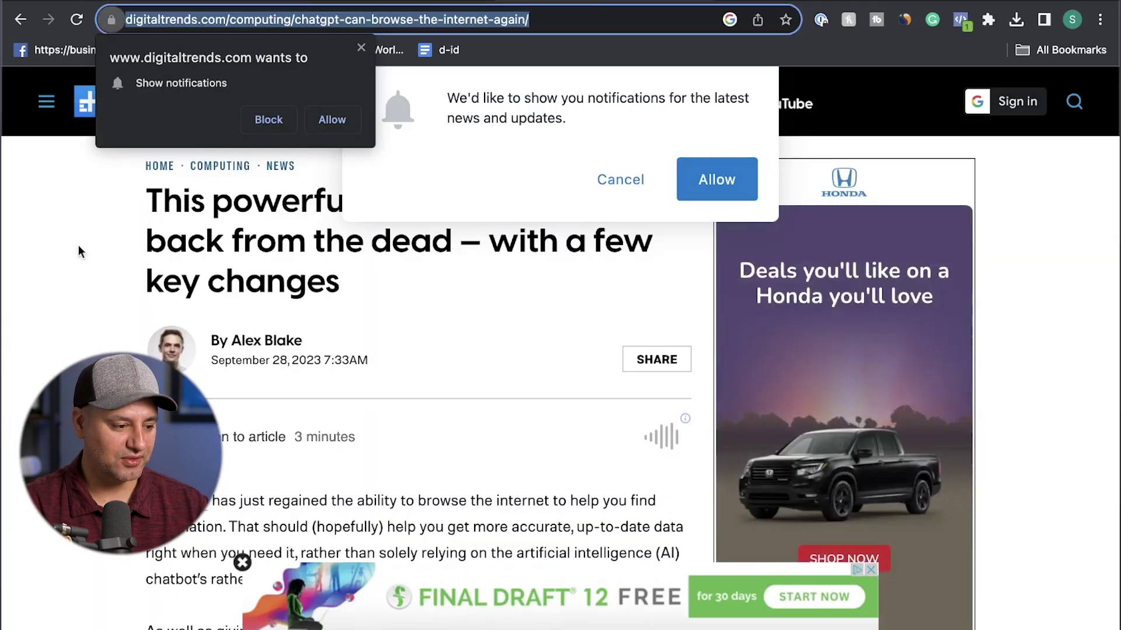
# Dismiss the site's notification prompt, copy the article's URL, and return to ChatGPT
pyautogui.click(708, 180)
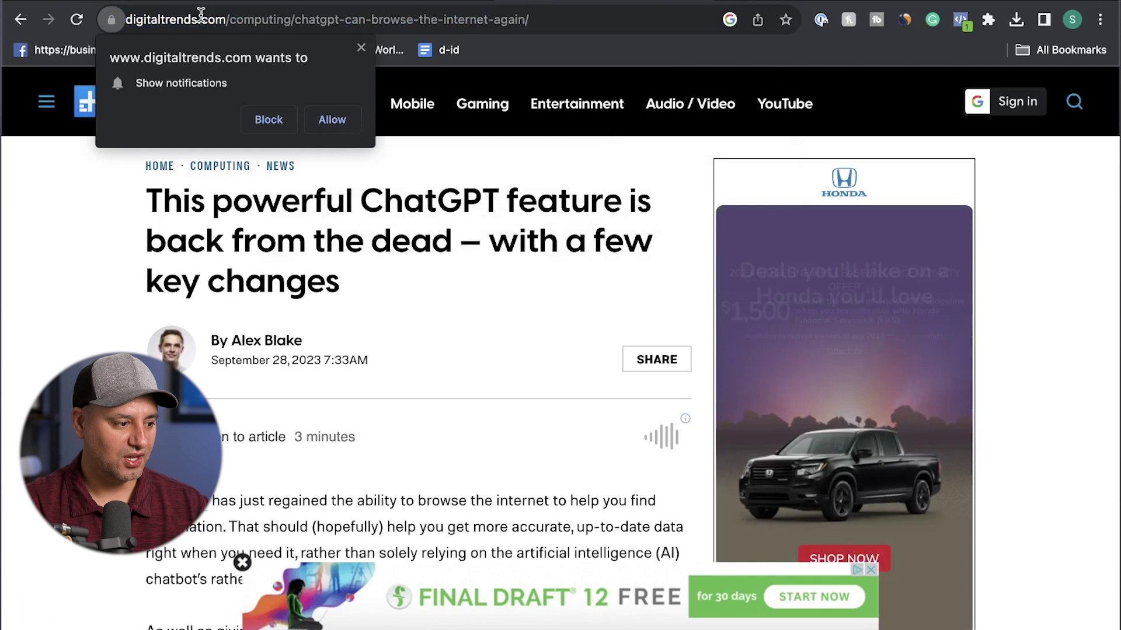
pyautogui.click(232, 19)
pyautogui.hotkey('ctrl', 'c')
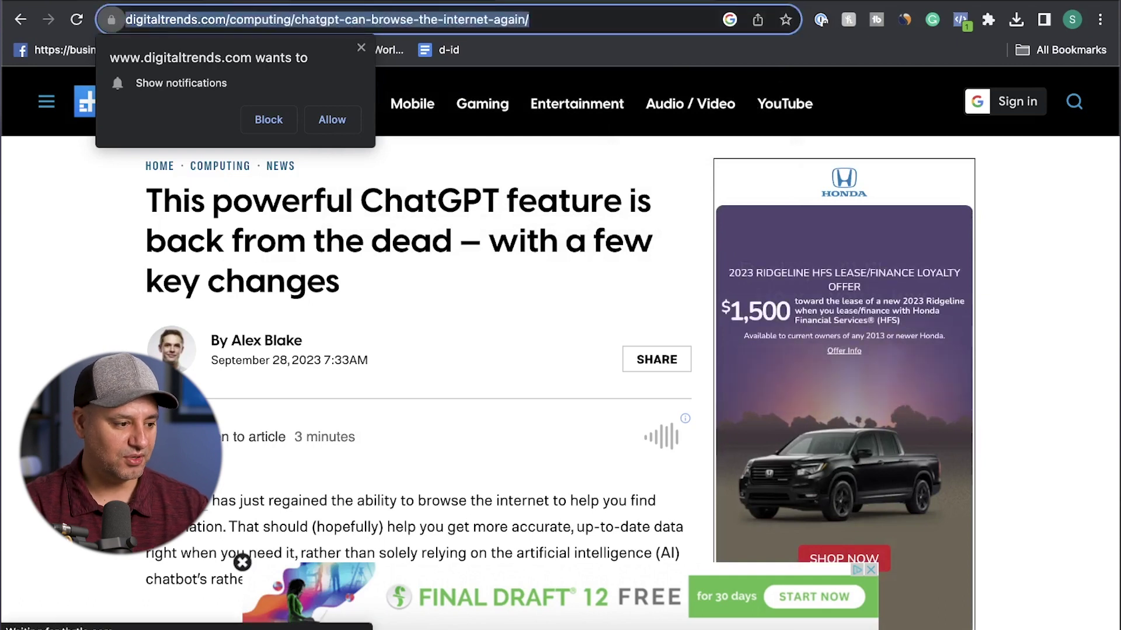
pyautogui.click(385, 0)
pyautogui.click(385, 0)
# Paste the Digital Trends URL after the recap prompt and send it for a five-bullet recap
pyautogui.hotkey('ctrl', 'v')
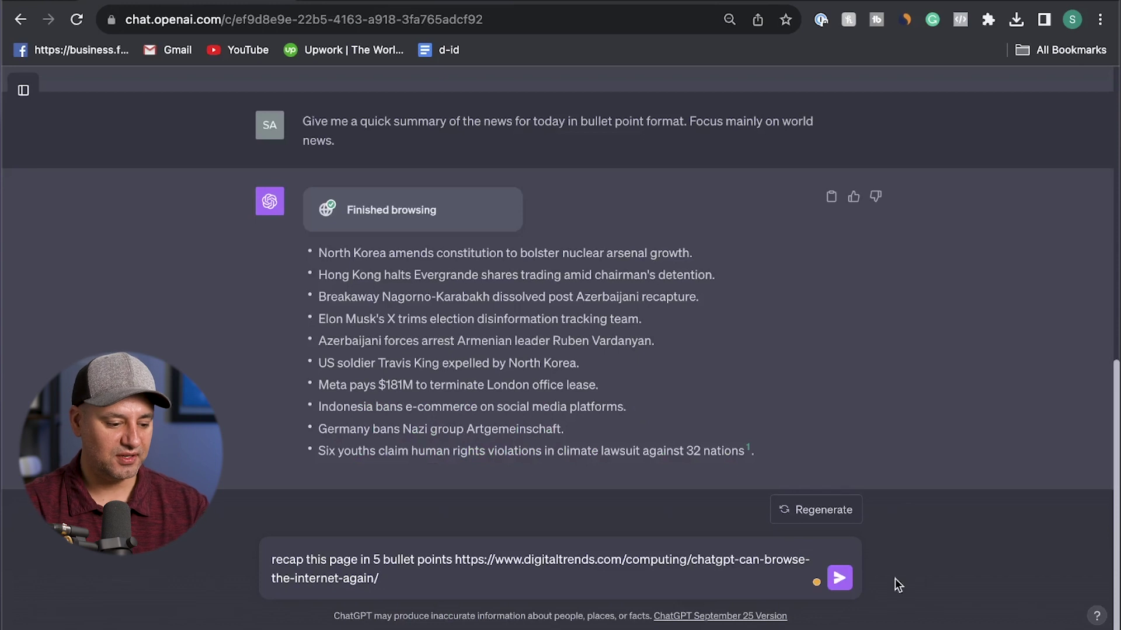
pyautogui.click(839, 578)
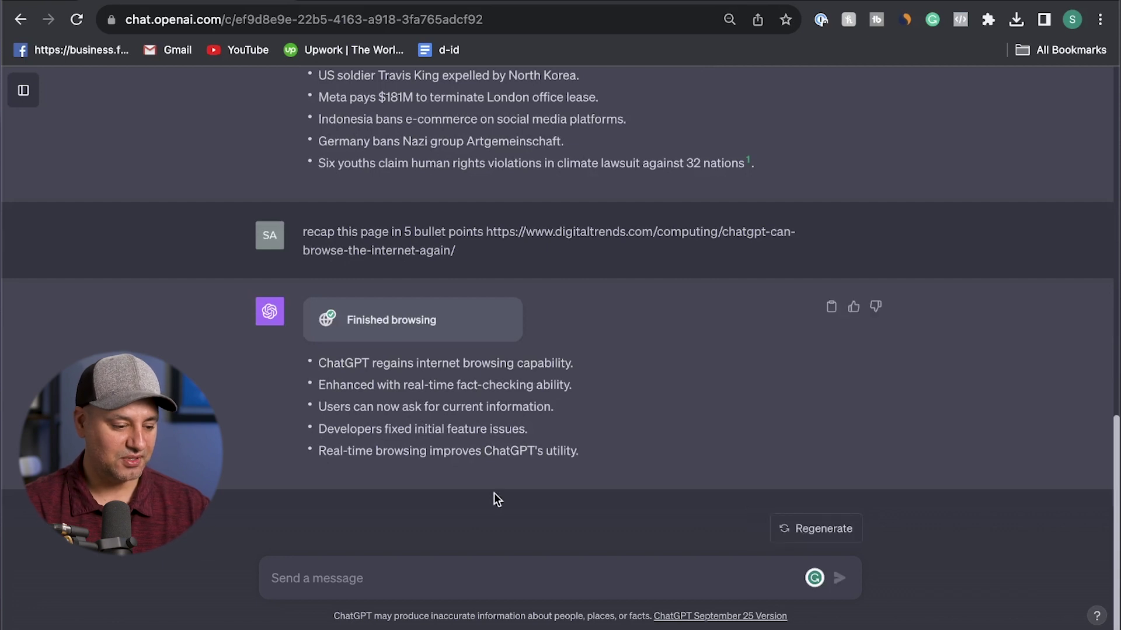
pyautogui.click(349, 584)
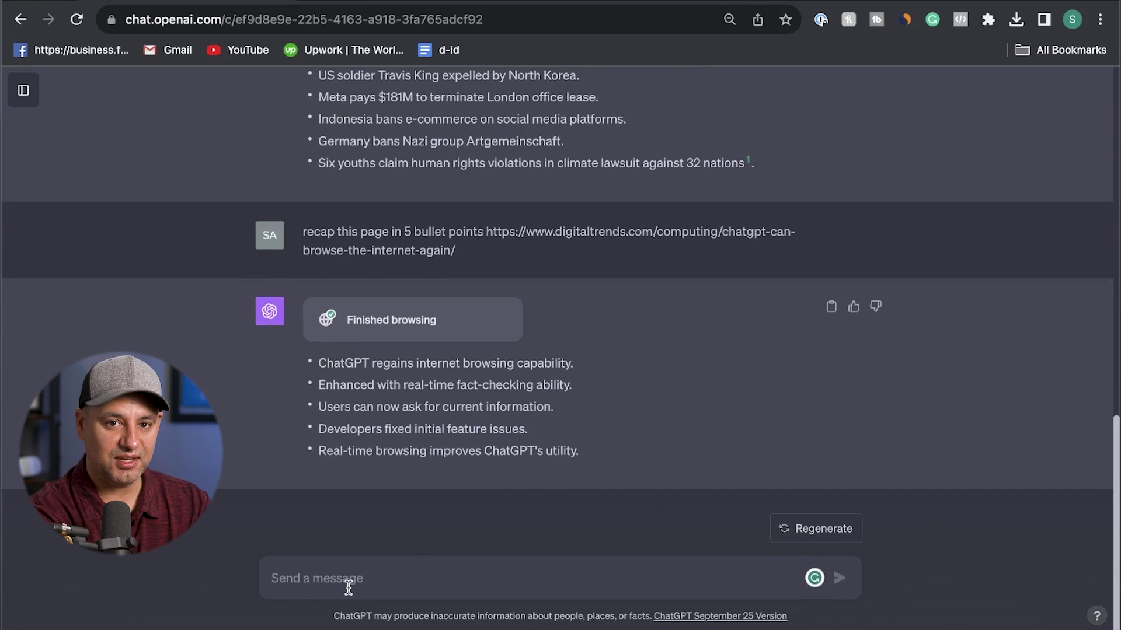
# Ask for a 300-word blog summary of the article and scroll through the reply
pyautogui.write('give me a 300 word summary of this page for my blog')
pyautogui.press('Return')
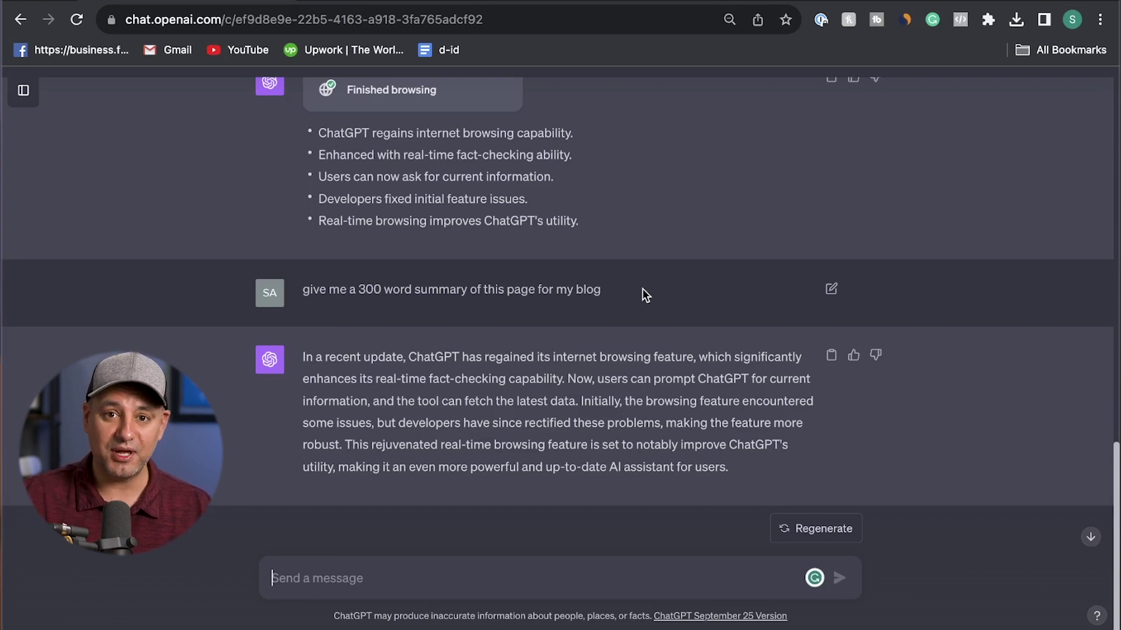
pyautogui.scroll(-1, 642, 289)
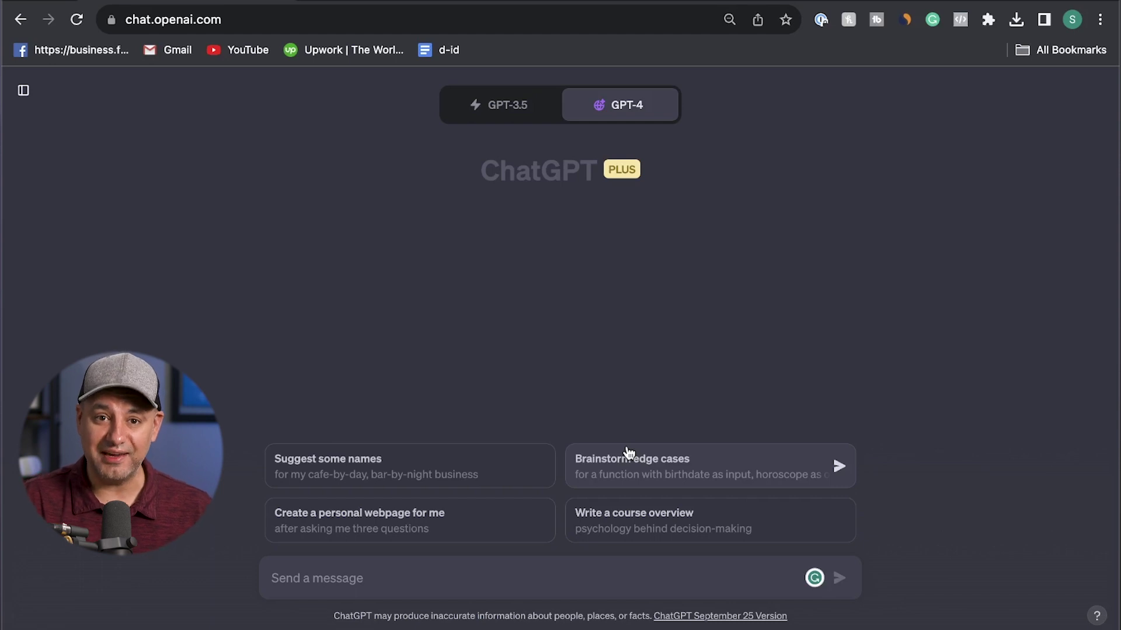
# Send the apple.com prompt for a table comparing iPhone 15 Pro and Pro Max, then review it
pyautogui.scroll(-1, 628, 453)
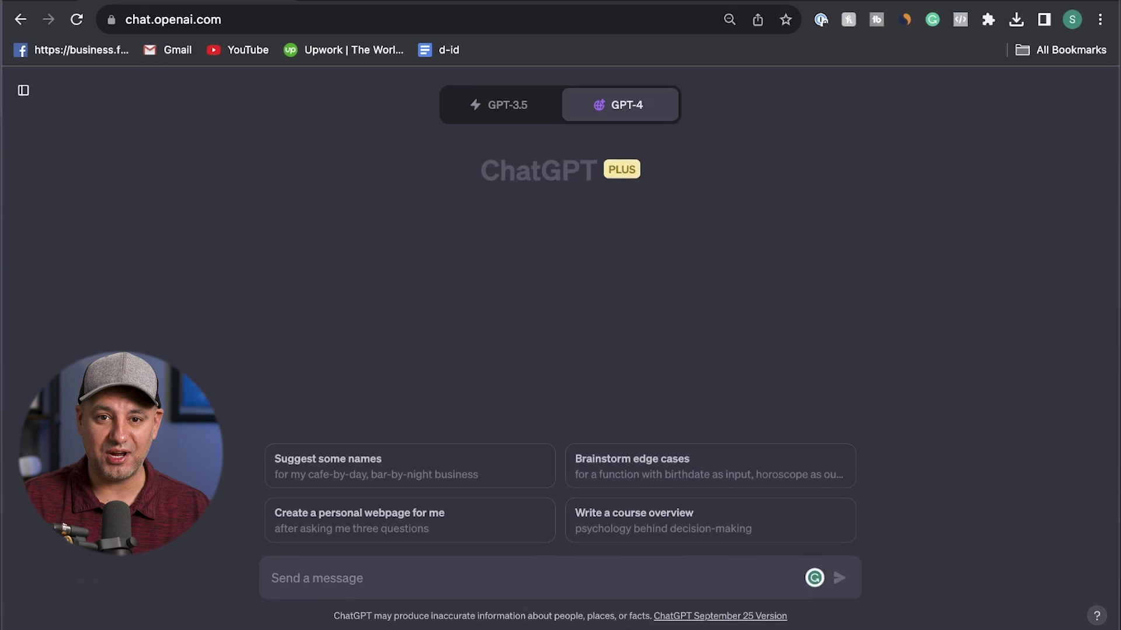
pyautogui.write('create a table comparing the phones listed on this site. https://www.apple.com/iphone-15-pro/')
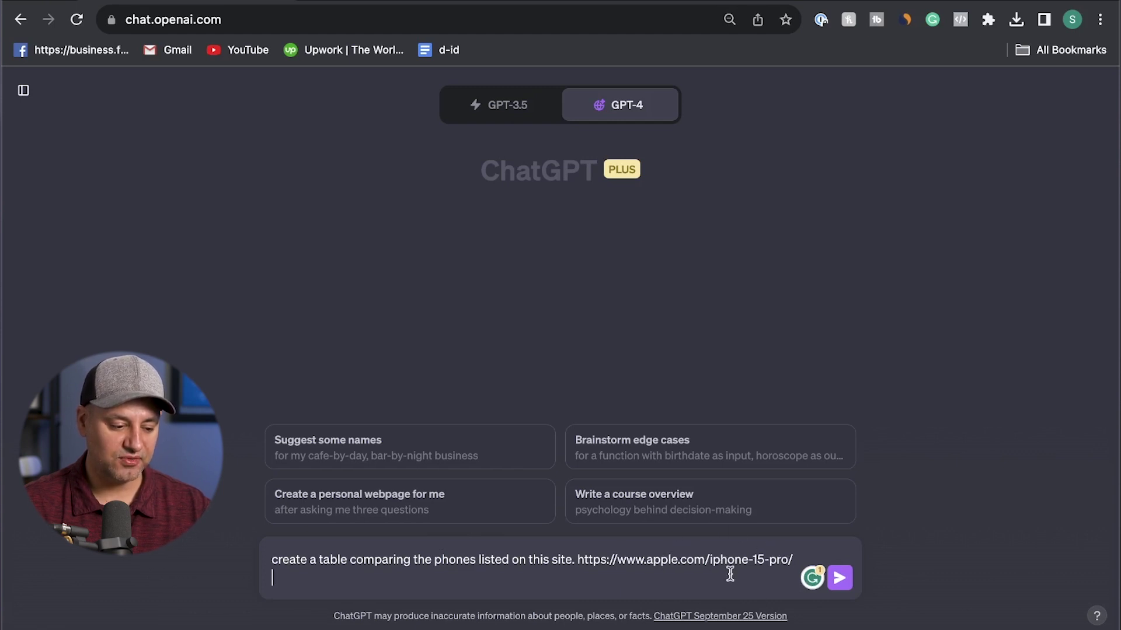
pyautogui.click(840, 579)
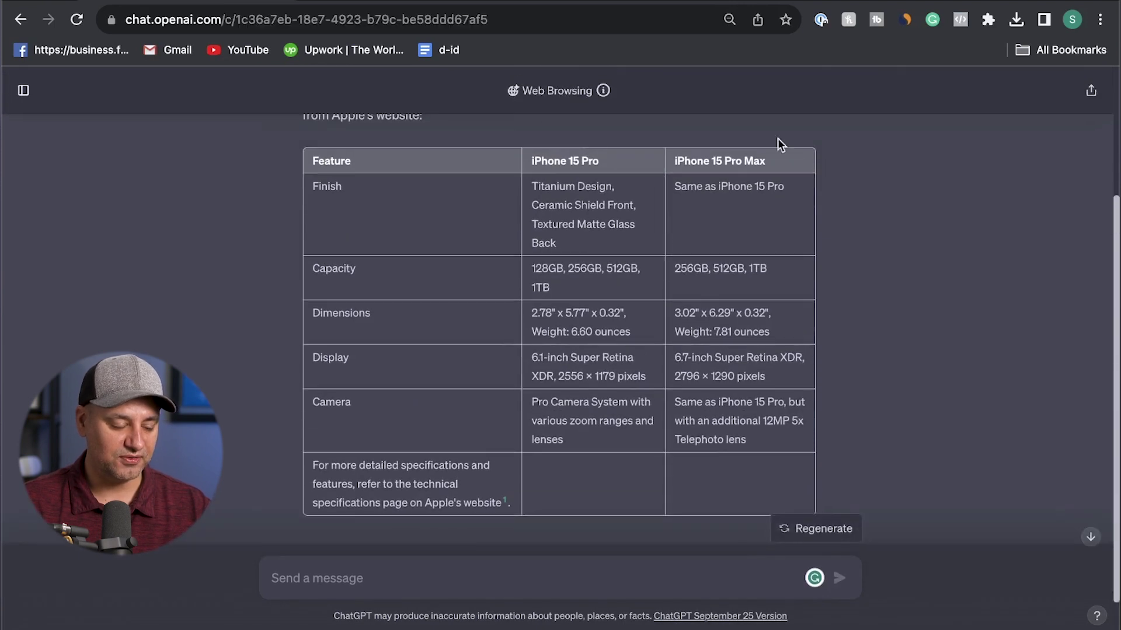
pyautogui.scroll(-2, 683, 289)
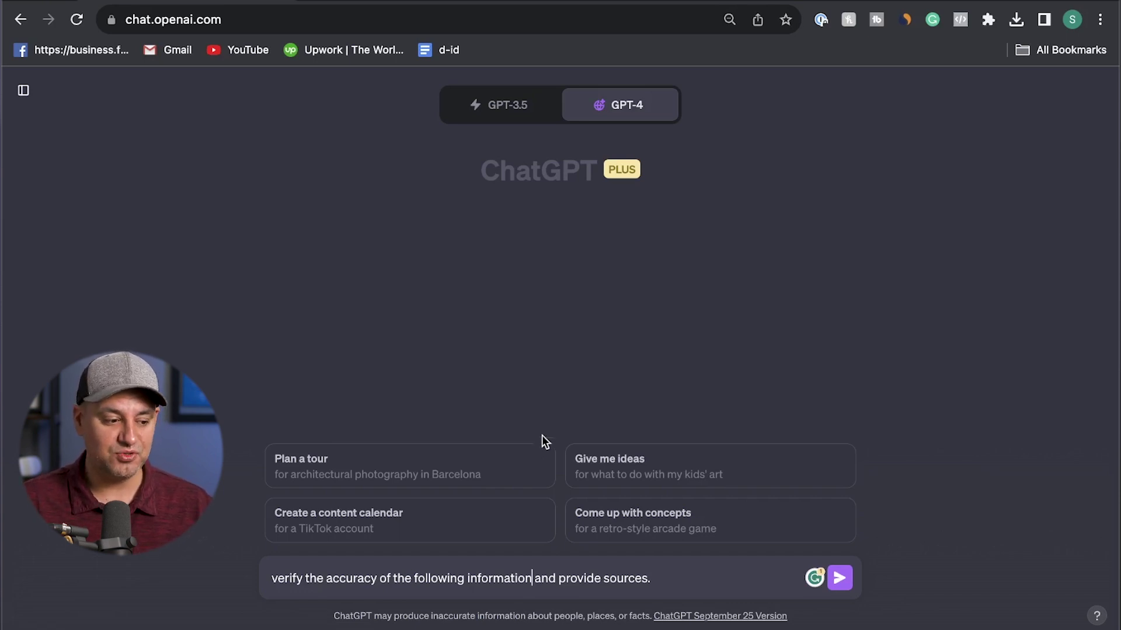
# Paste the space-exploration news passage after 'provide sources.' in the fact-check message
pyautogui.moveTo(633, 108)
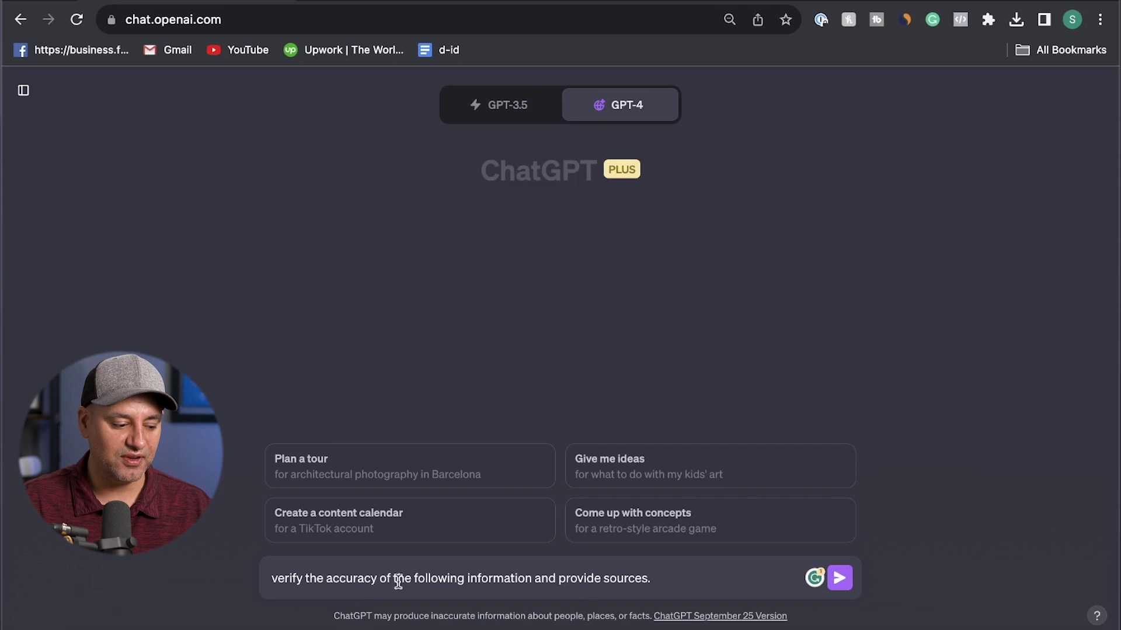
pyautogui.click(676, 580)
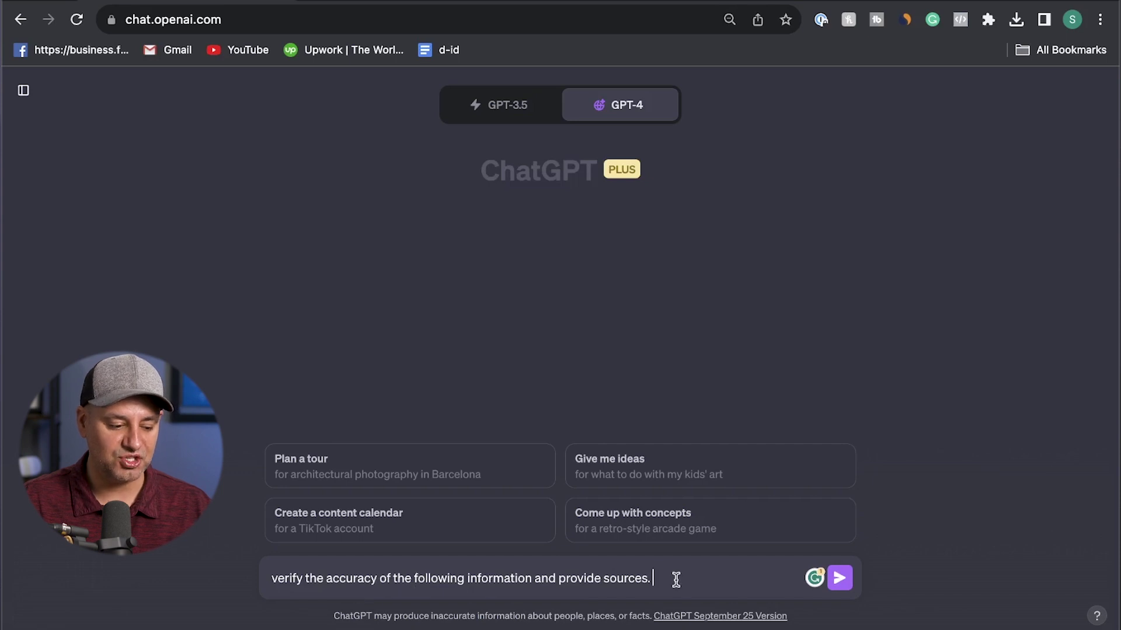
pyautogui.press('super+v')
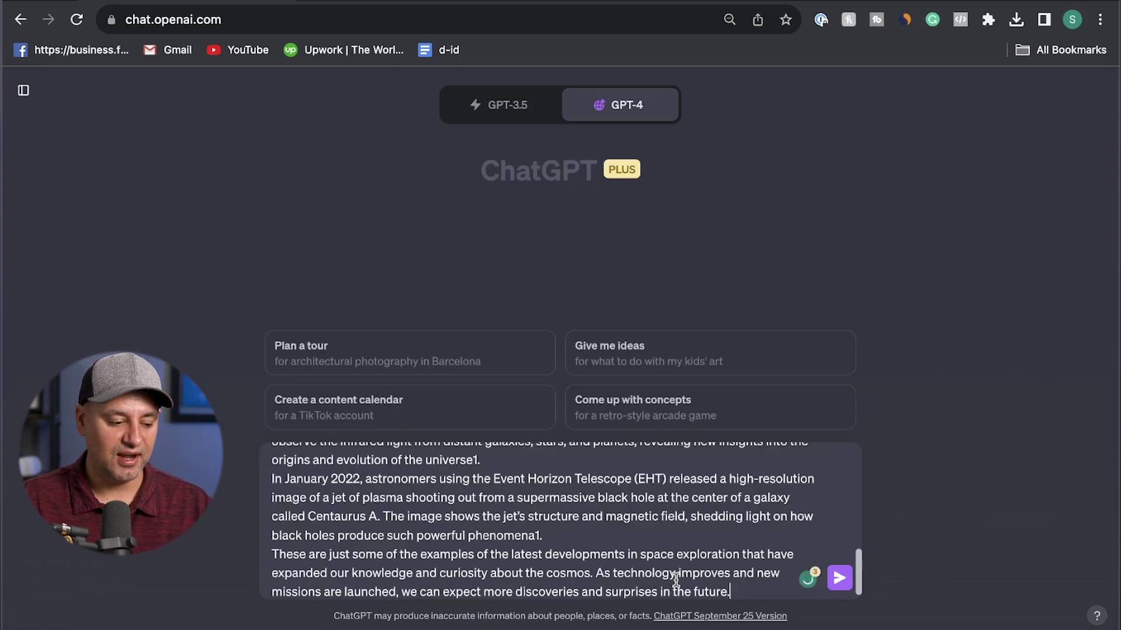
pyautogui.scroll(5, 676, 473)
pyautogui.scroll(5, 676, 472)
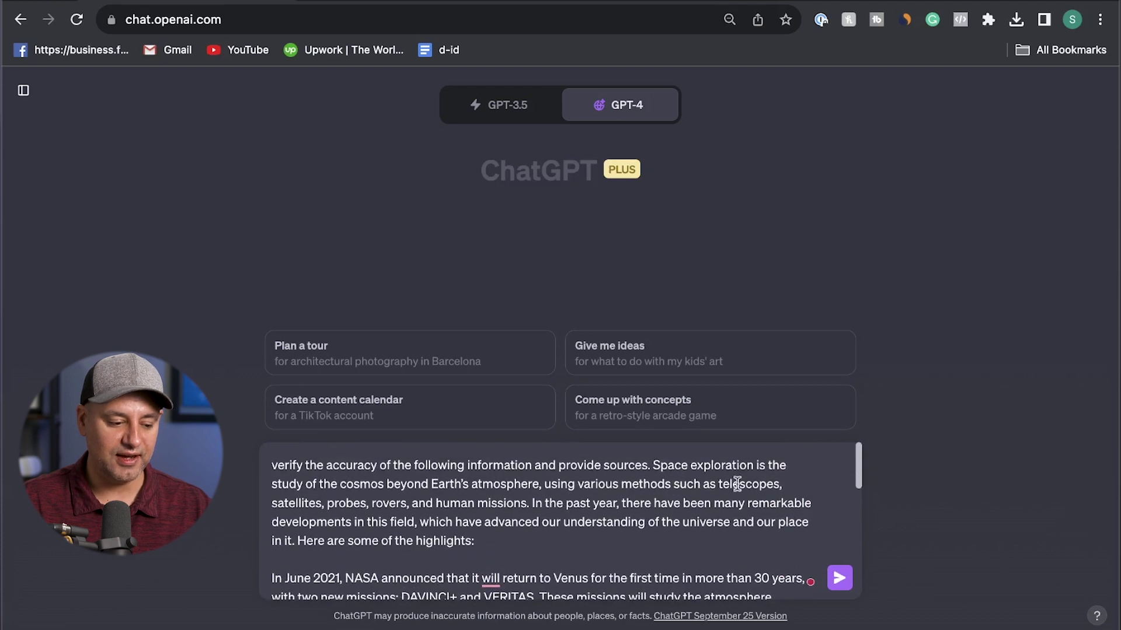
# Submit the space-exploration passage for fact-checking and review the verdict: Venus missions accurate, Jupiter moon claim incorrect
pyautogui.click(841, 578)
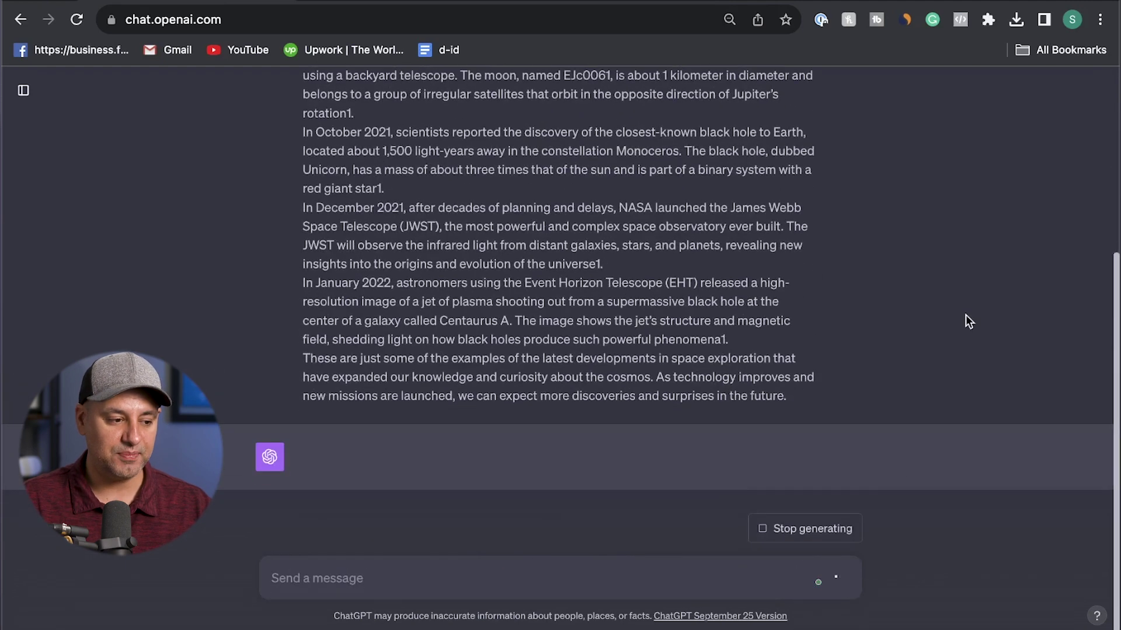
pyautogui.scroll(6, 590, 281)
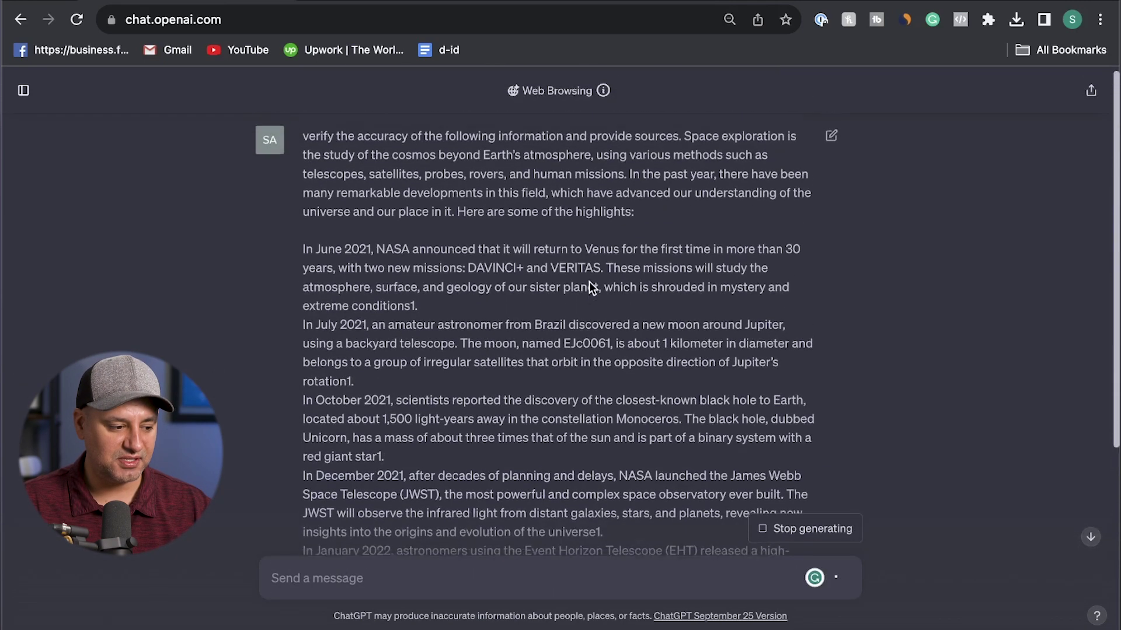
pyautogui.scroll(-6, 589, 282)
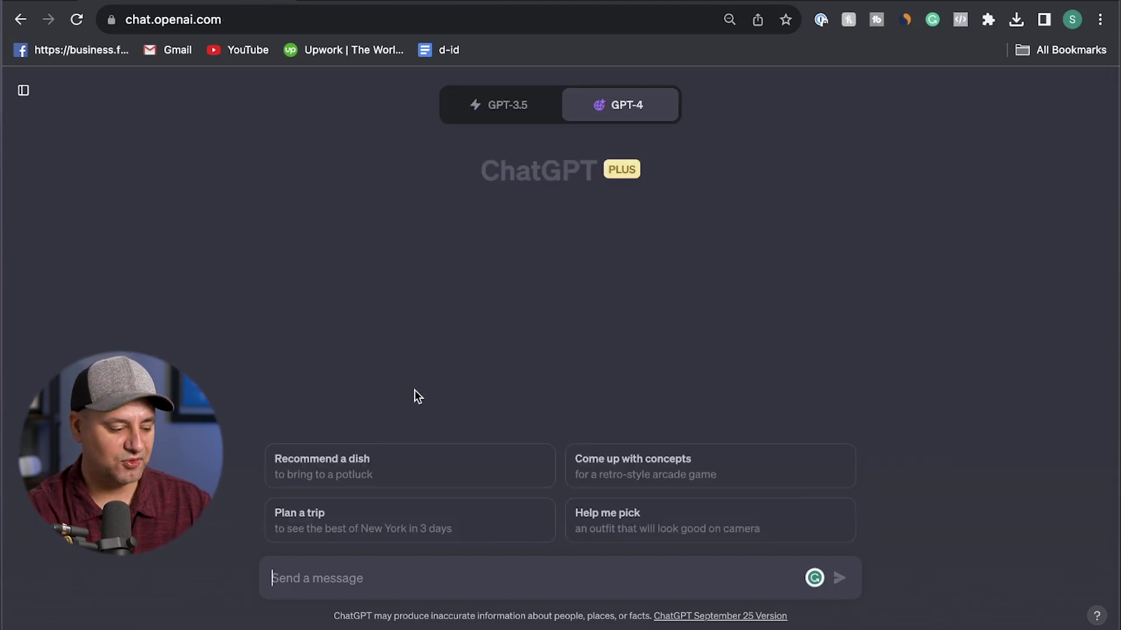
# Paste and send the request for a table of the top 10 movies to watch right now
pyautogui.write('Find the top 10 movies I can watch right now. Create a table and give me the answer here.')
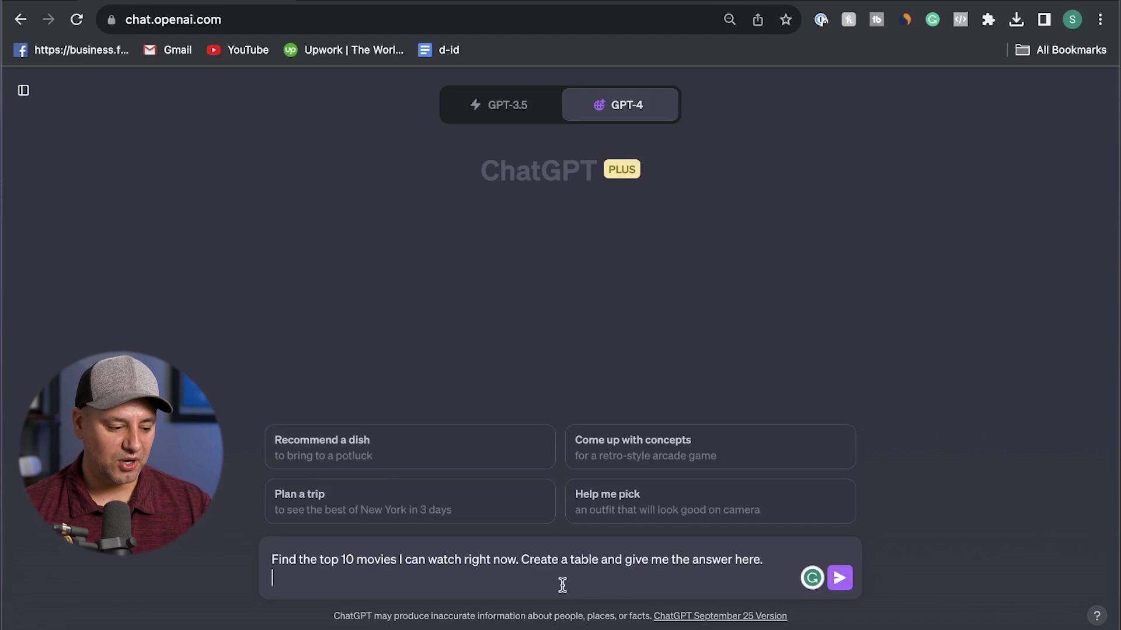
pyautogui.click(841, 577)
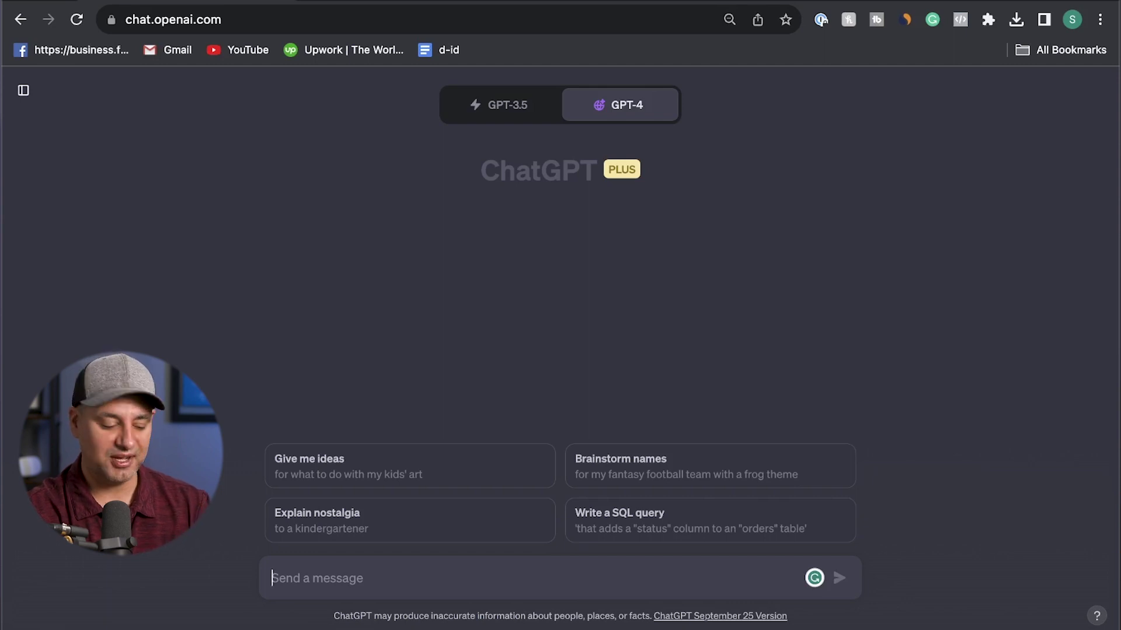
# Ask ChatGPT to visit skillleap.ai and give 10 improvement suggestions, then read through them
pyautogui.write('Please visit my website at https://skillleap.ai/')
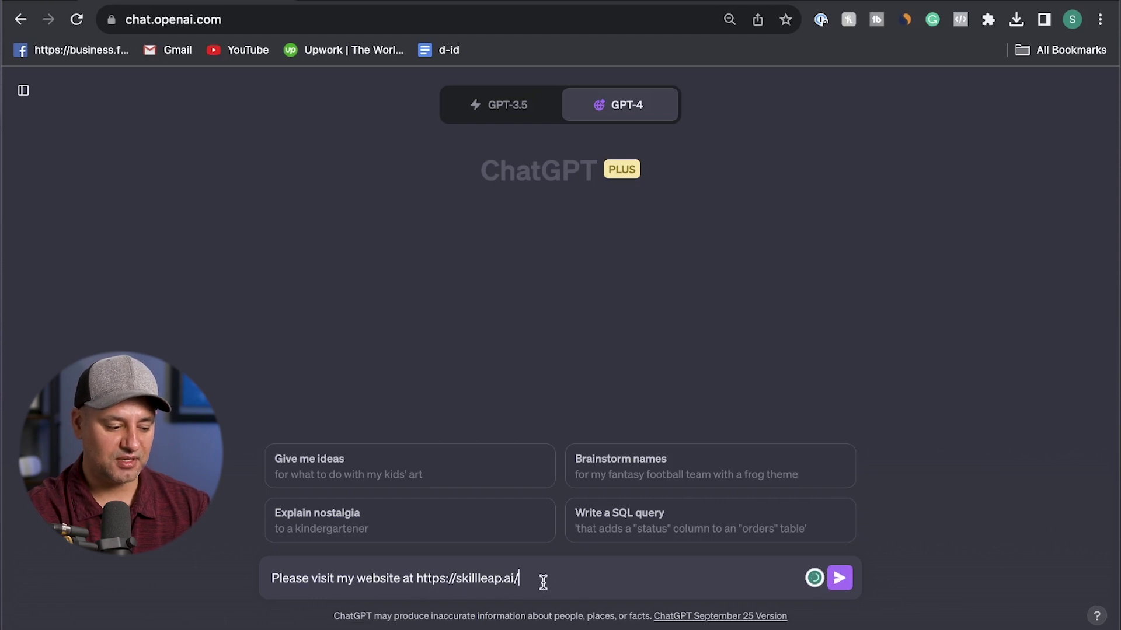
pyautogui.write('.')
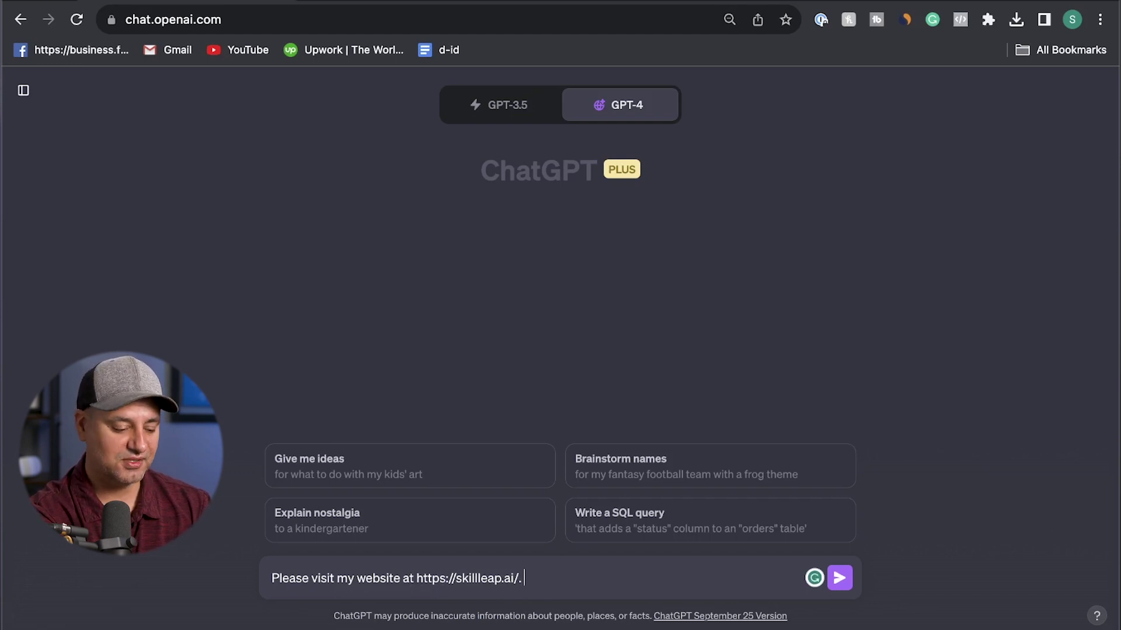
pyautogui.write('give me 10 suggestions for making improvements')
pyautogui.press('Return')
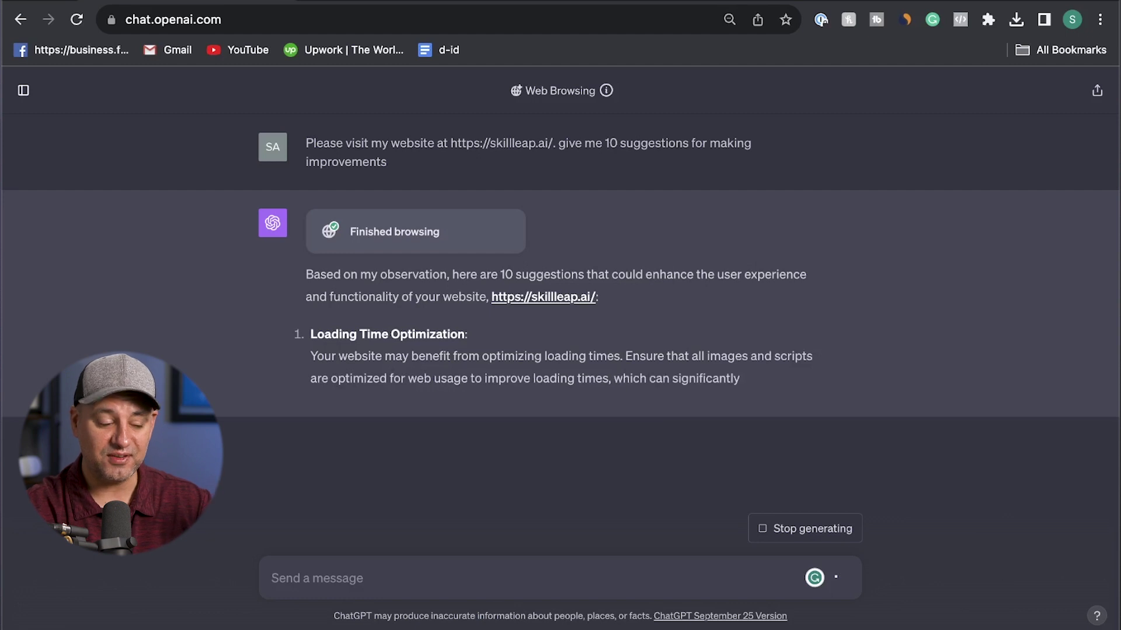
pyautogui.scroll(1, 469, 235)
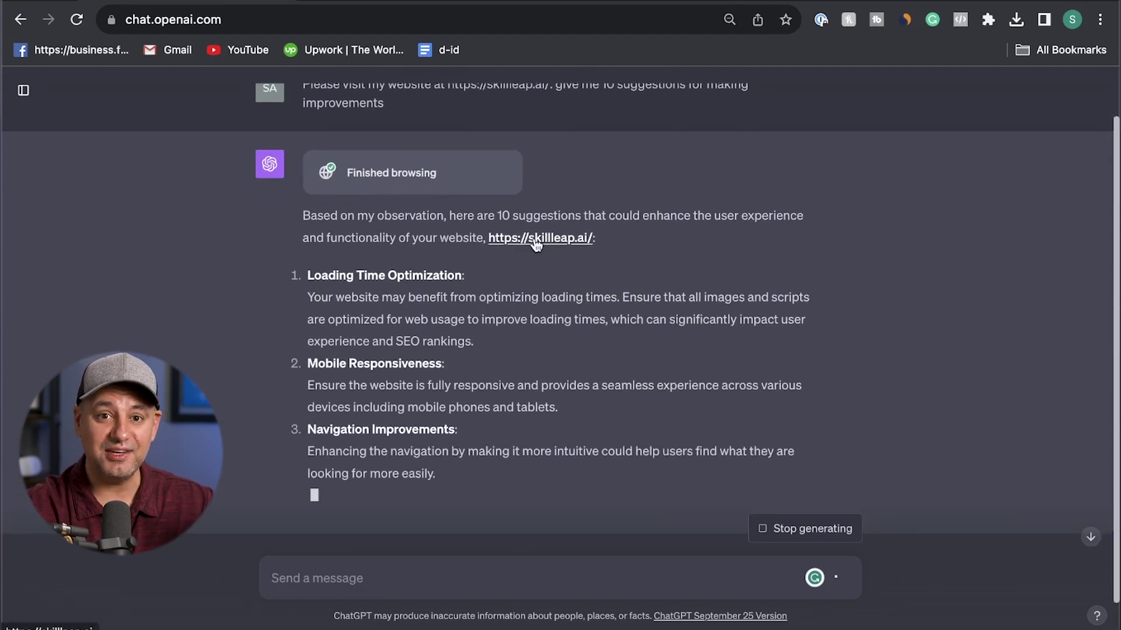
pyautogui.scroll(-3, 536, 243)
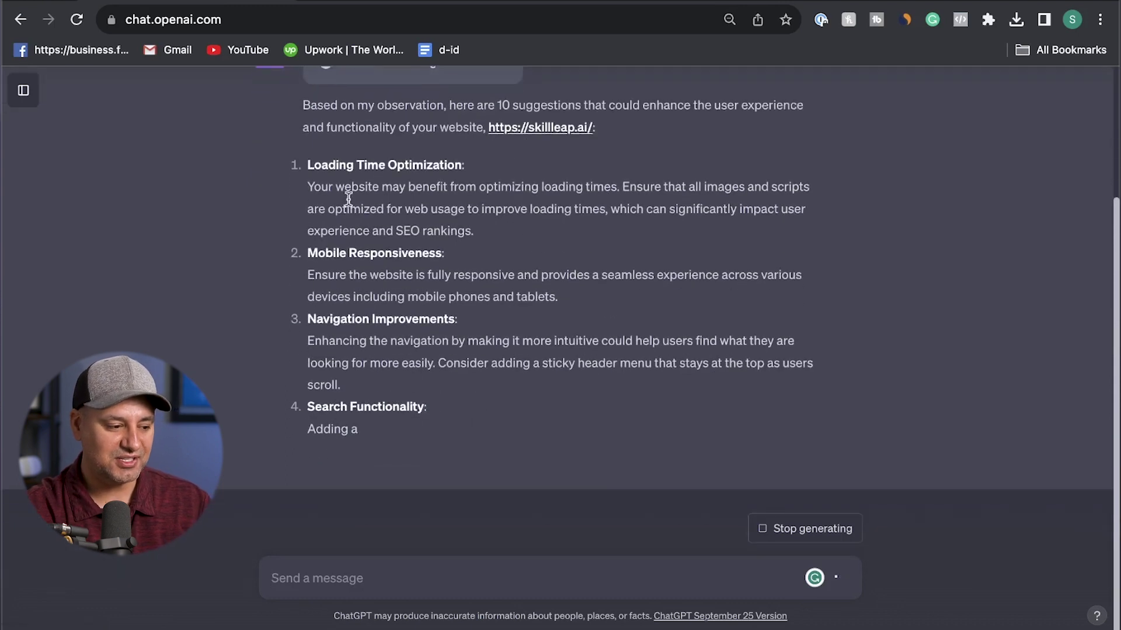
pyautogui.scroll(2, 366, 199)
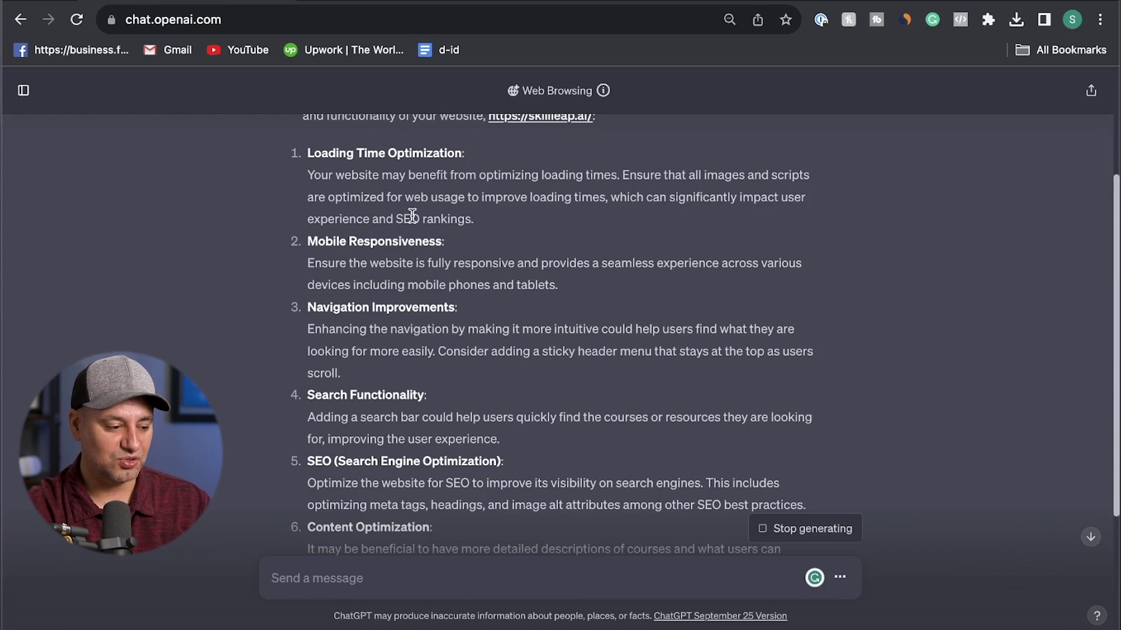
pyautogui.scroll(-1, 399, 275)
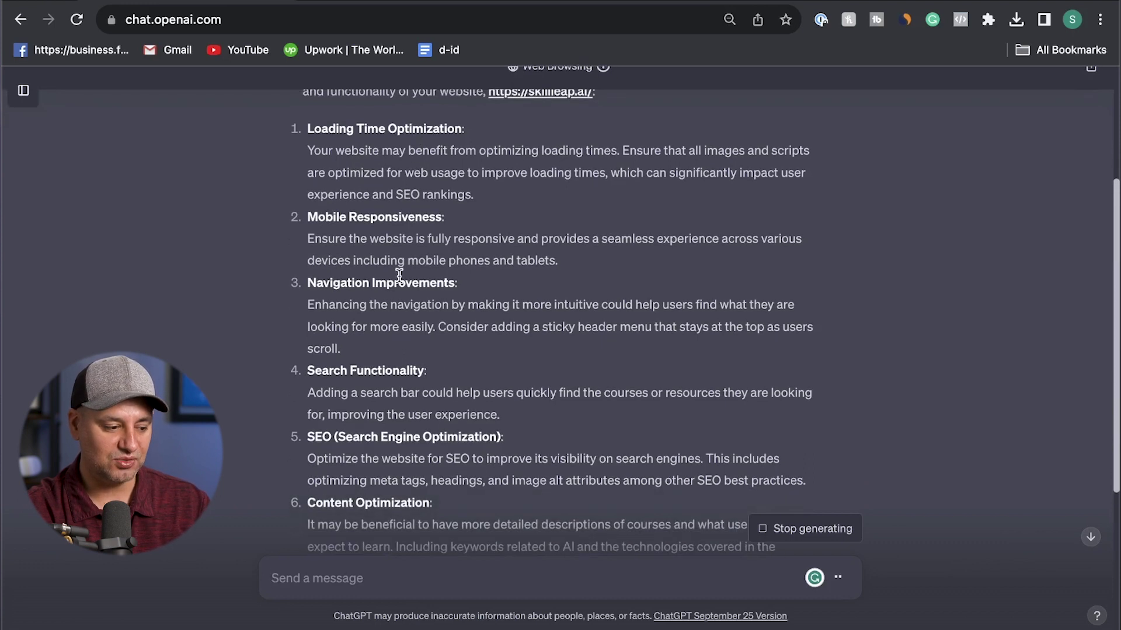
pyautogui.scroll(-2, 400, 275)
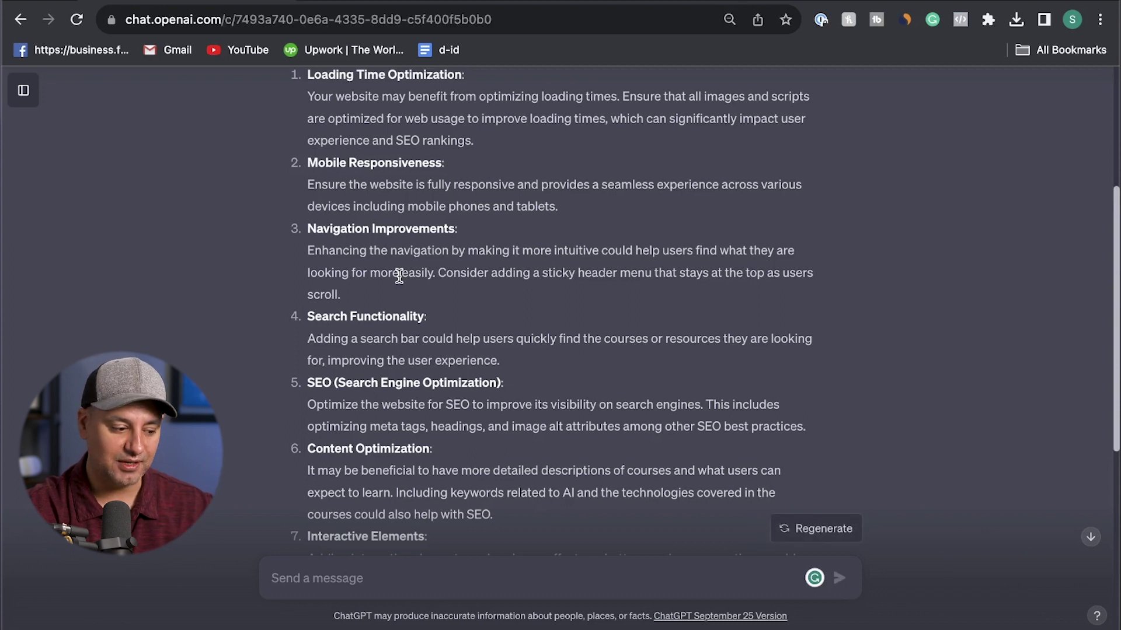
pyautogui.scroll(-6, 399, 276)
pyautogui.scroll(-1, 399, 275)
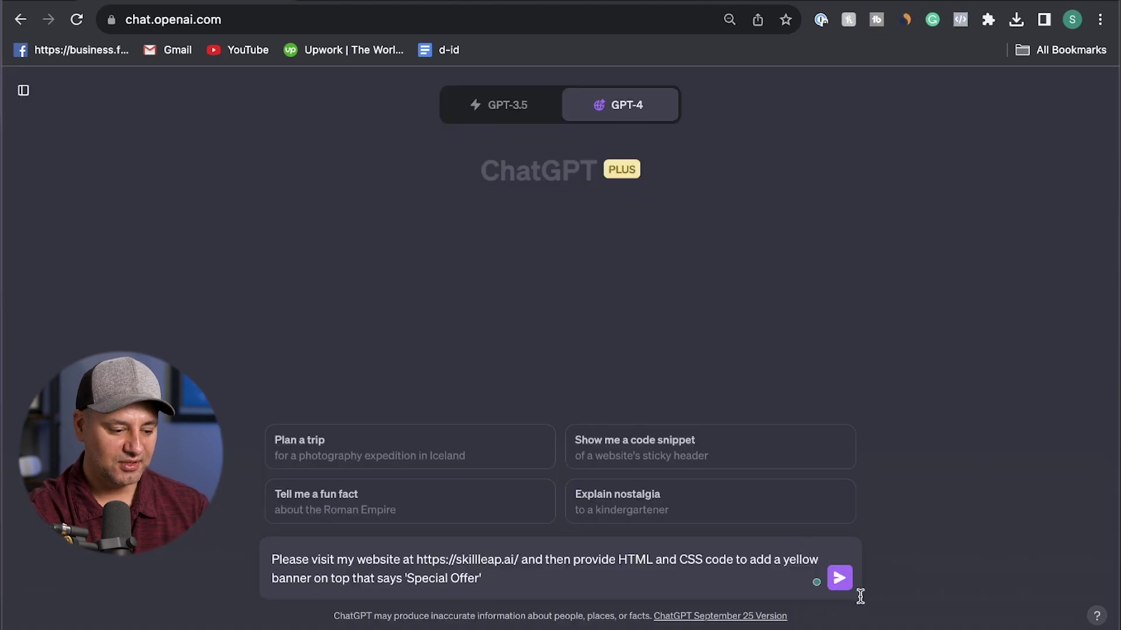
# Send the yellow 'Special Offer' banner request and review the returned HTML and CSS code blocks
pyautogui.click(839, 579)
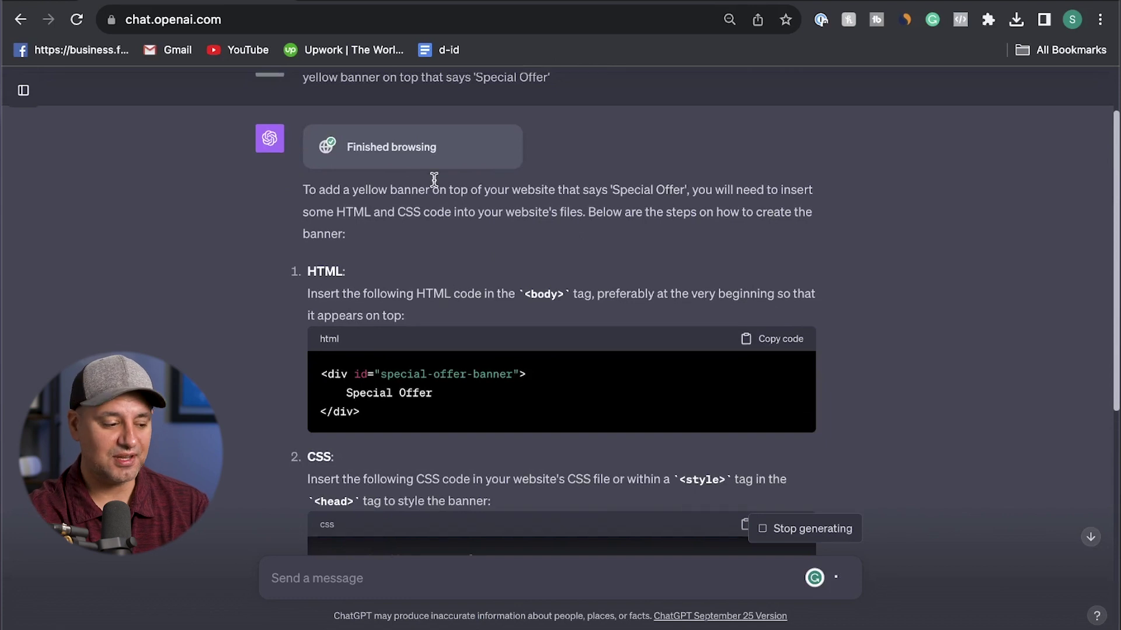
pyautogui.scroll(1, 433, 179)
pyautogui.scroll(1, 583, 189)
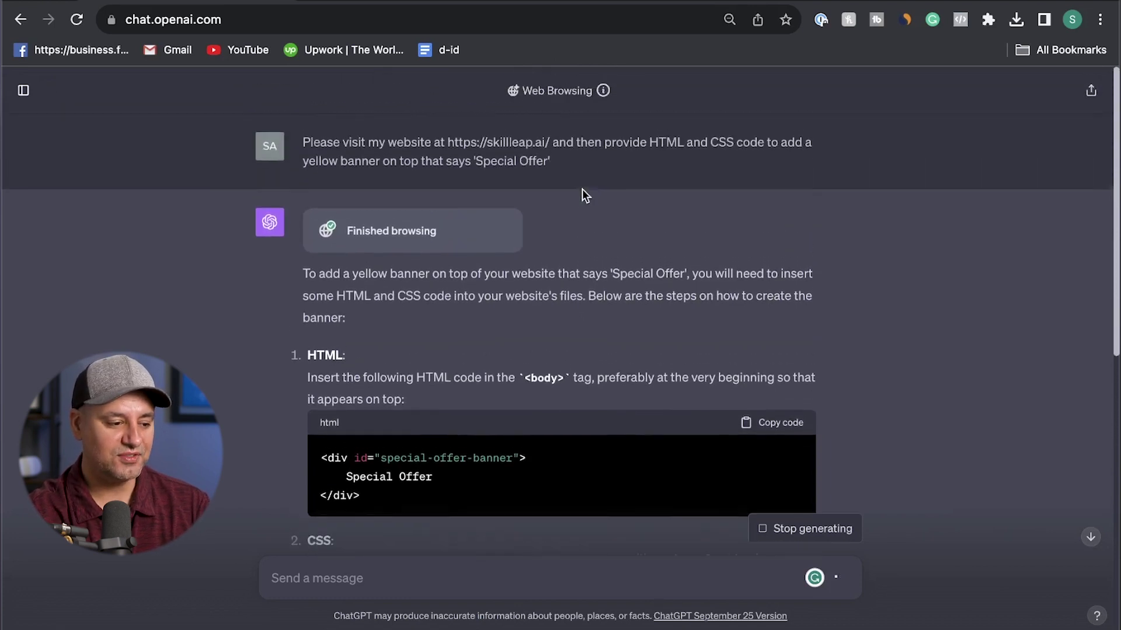
pyautogui.moveTo(650, 143); pyautogui.dragTo(732, 143)
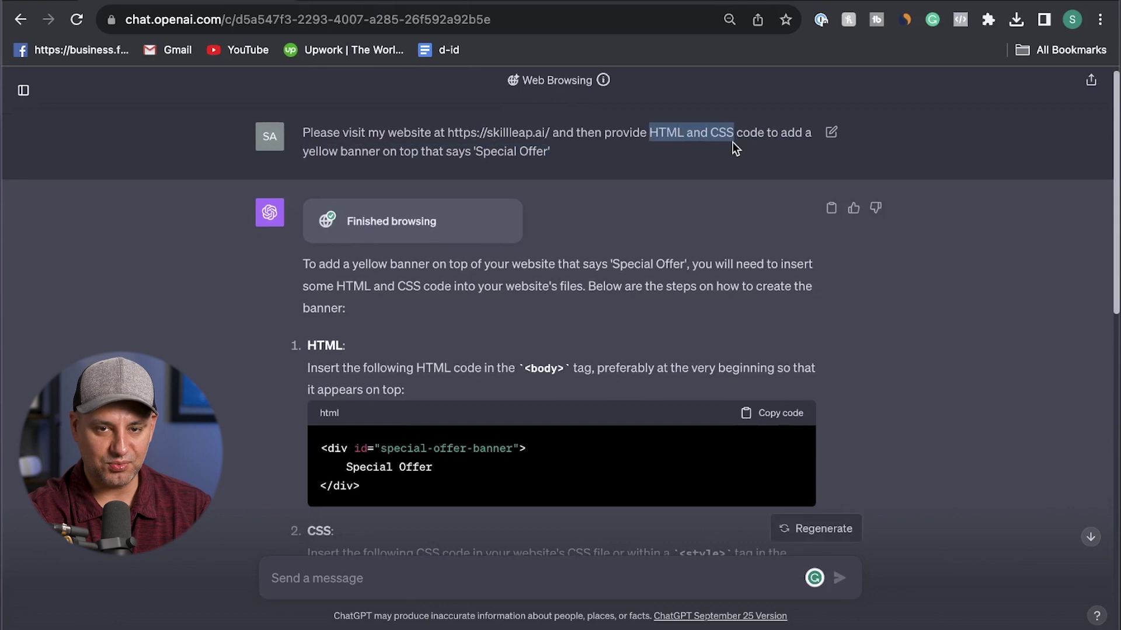
pyautogui.scroll(-3, 691, 299)
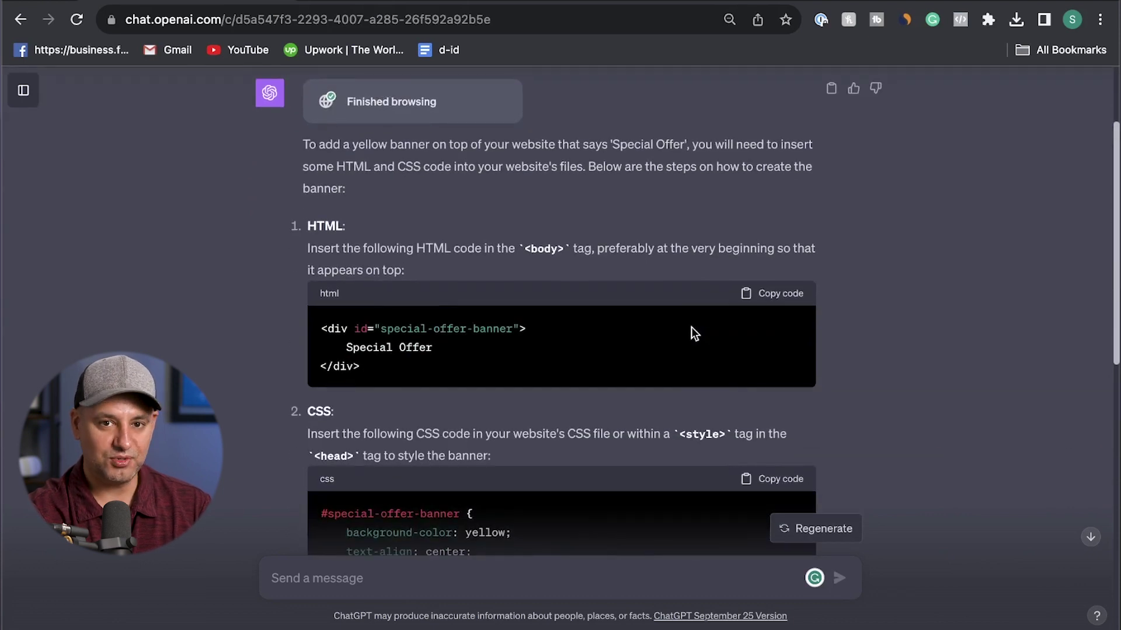
pyautogui.scroll(-3, 692, 330)
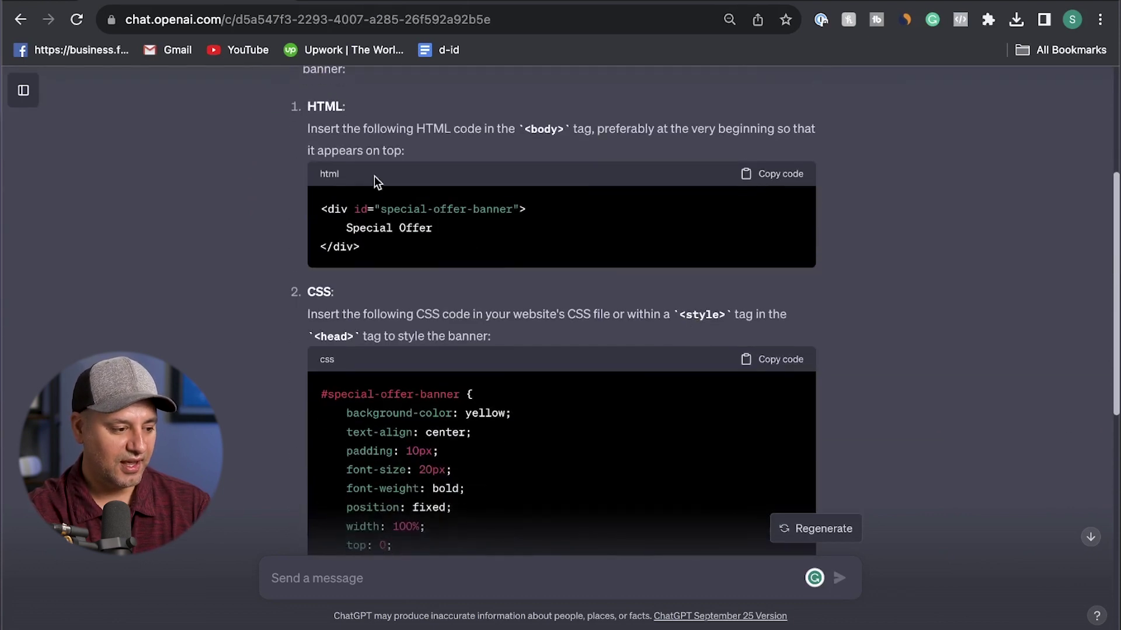
pyautogui.scroll(-6, 351, 348)
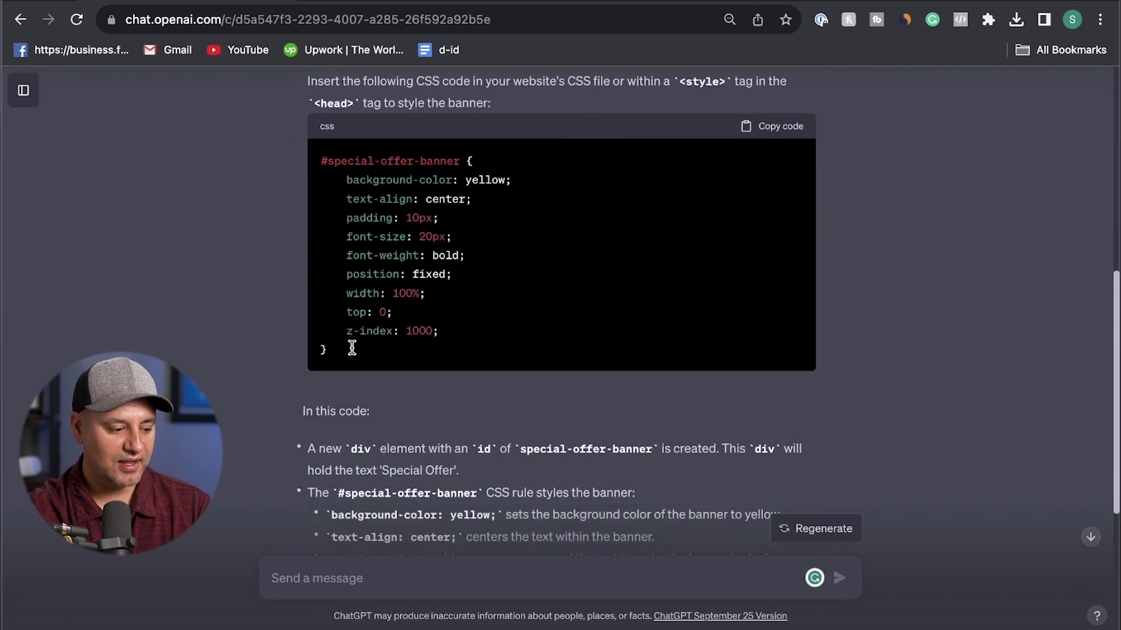
pyautogui.scroll(2, 351, 348)
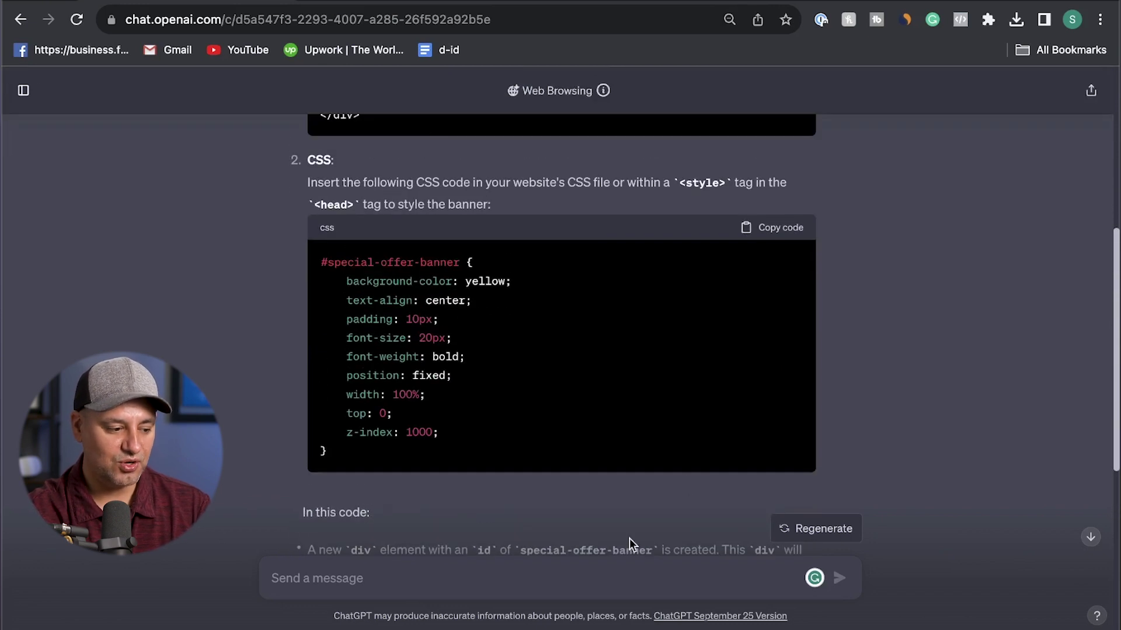
pyautogui.scroll(-10, 450, 350)
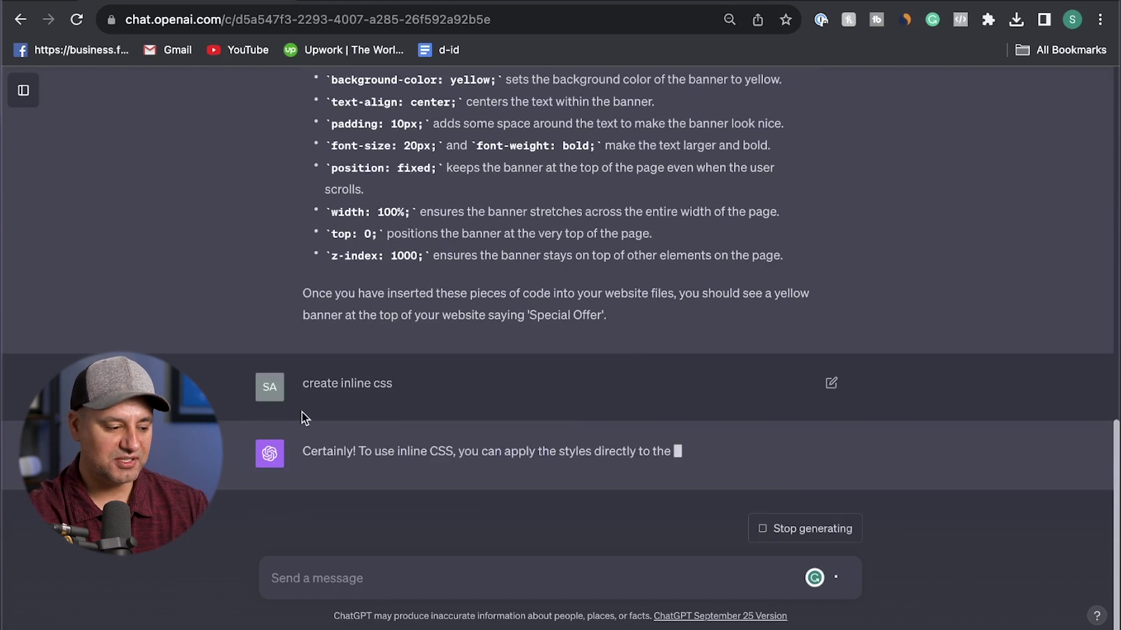
# Copy the inline-CSS banner code and switch to the Skill Leap AI website
pyautogui.scroll(10, 413, 395)
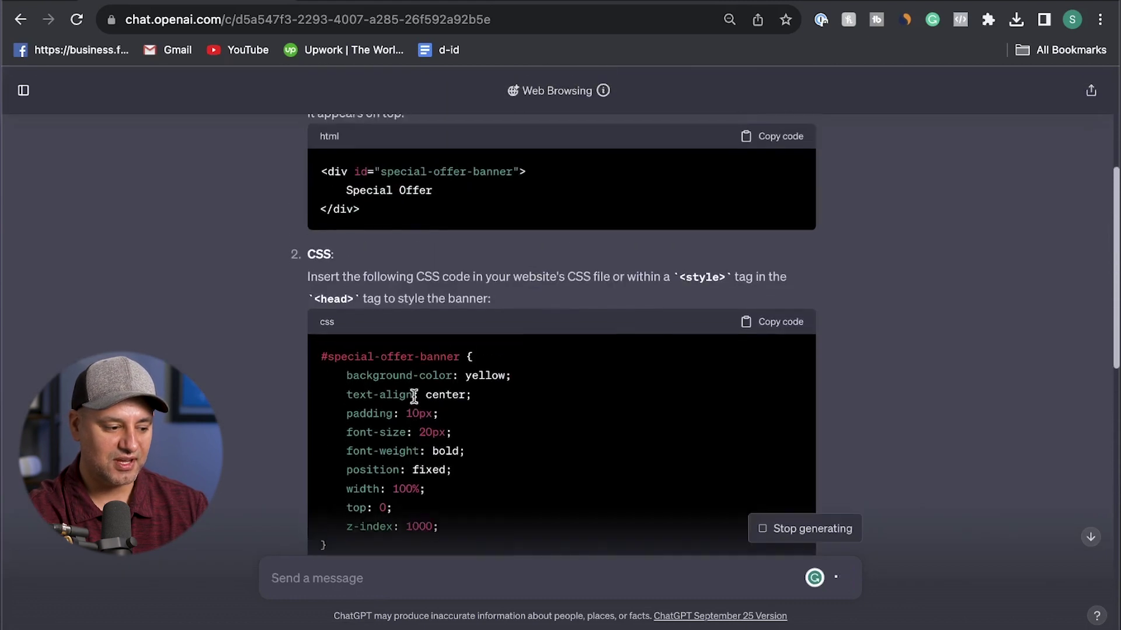
pyautogui.scroll(2, 416, 393)
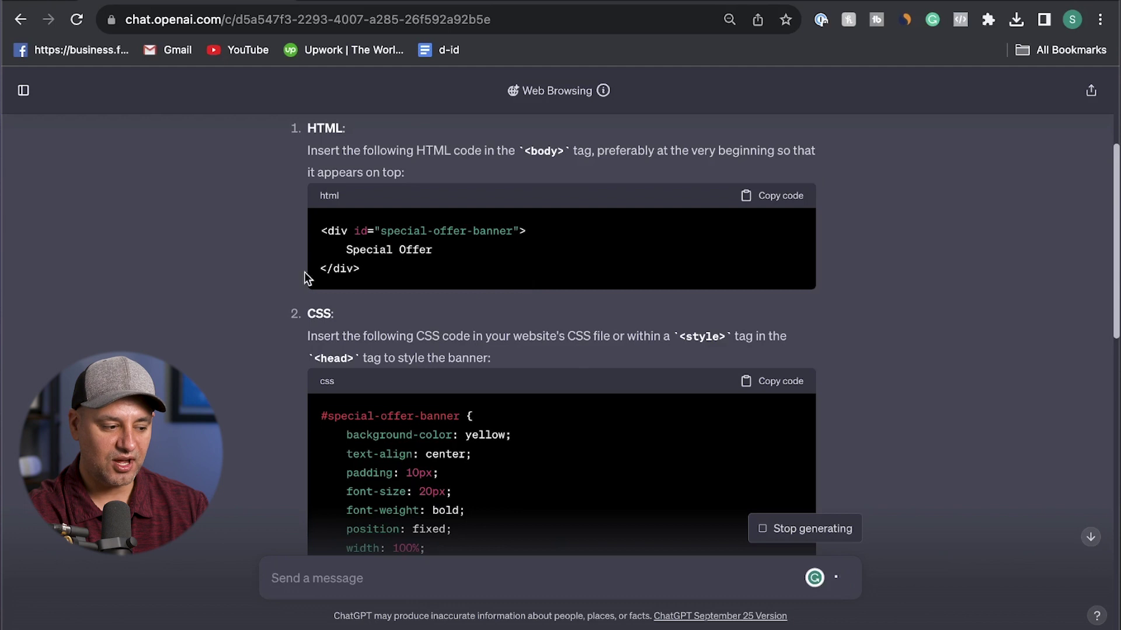
pyautogui.scroll(-15, 443, 327)
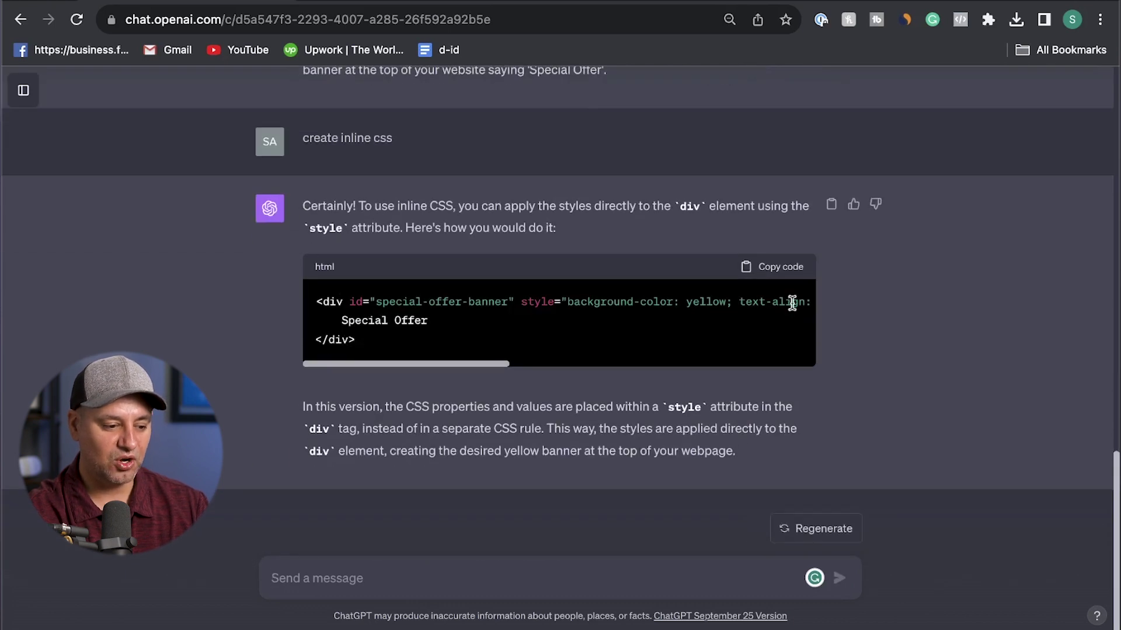
pyautogui.click(786, 270)
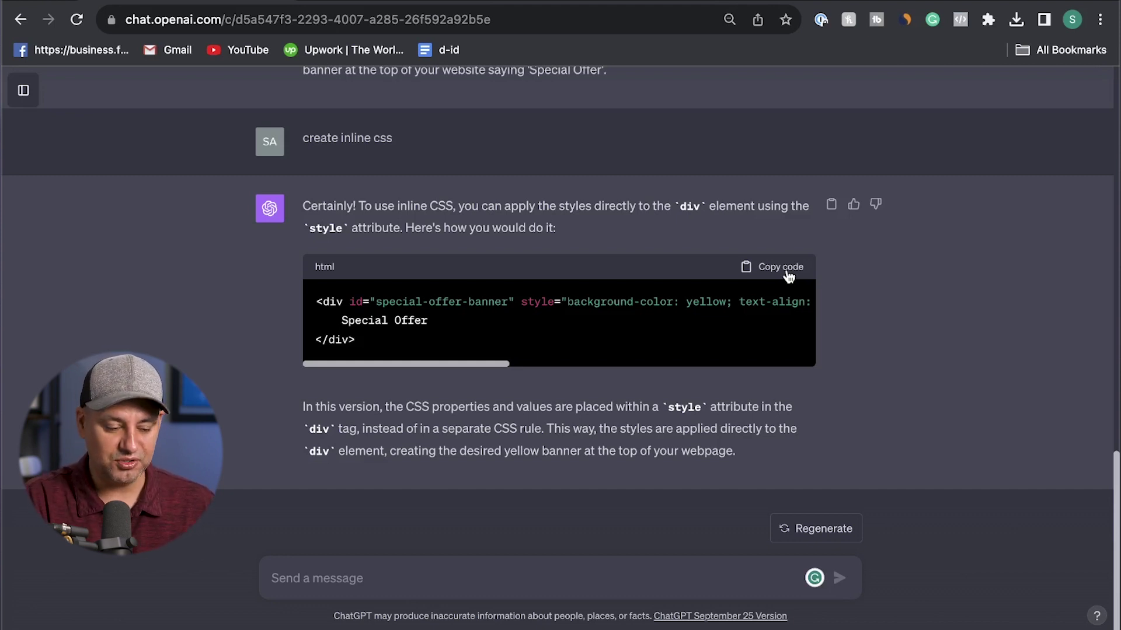
pyautogui.click(858, 1)
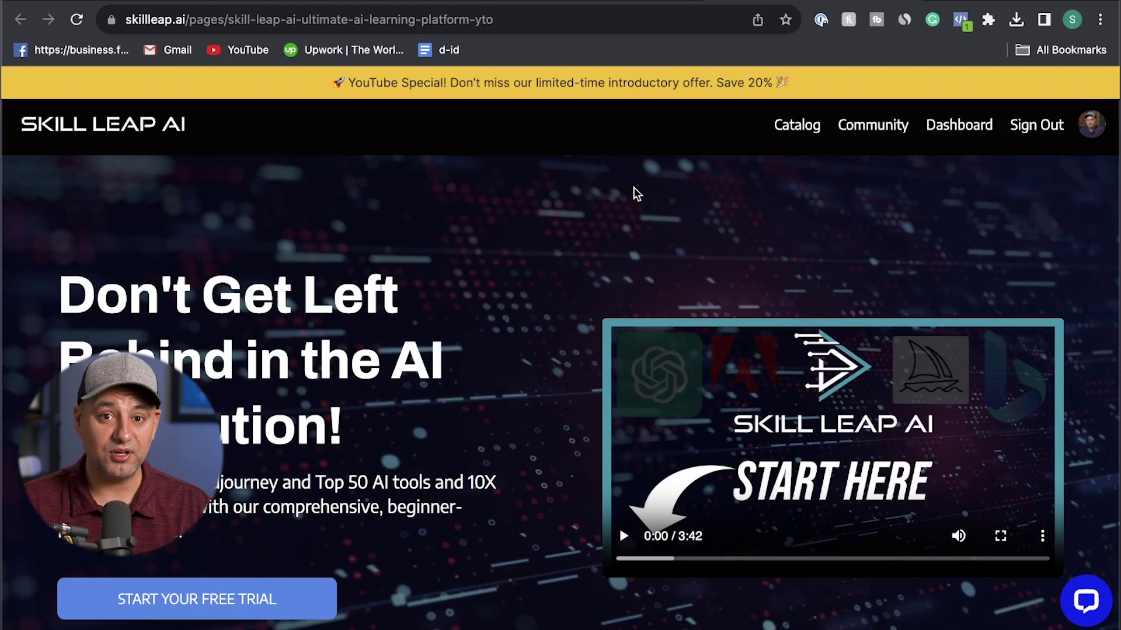
# Scroll the skillleap.ai course listings, with the yellow 'YouTube Special' save-20% banner pinned at top
pyautogui.scroll(-10, 632, 188)
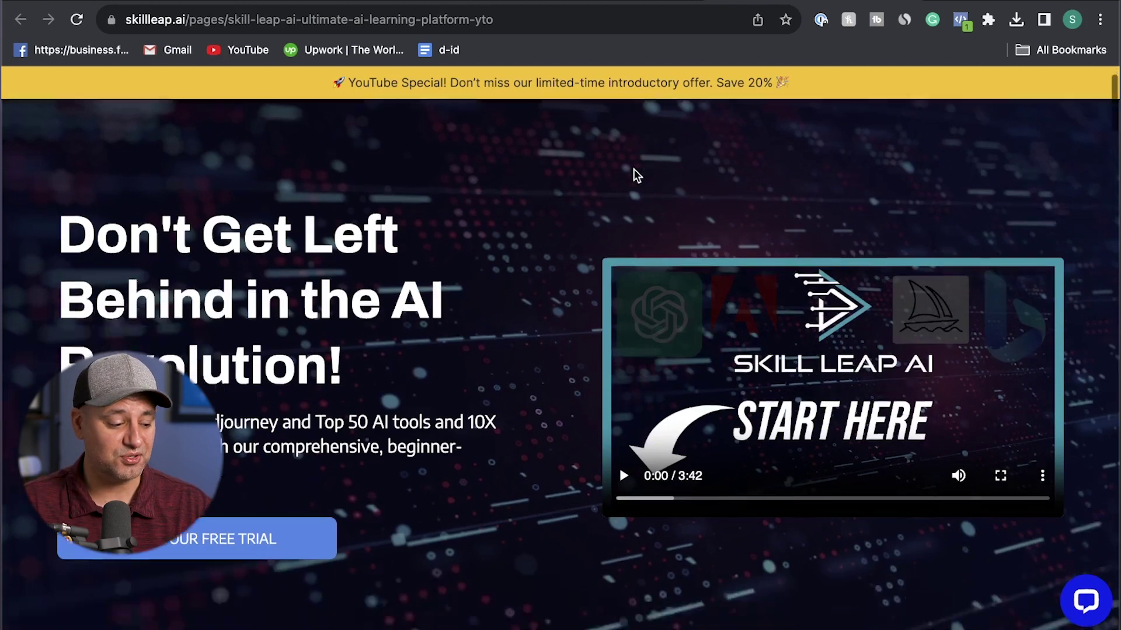
pyautogui.scroll(2, 634, 170)
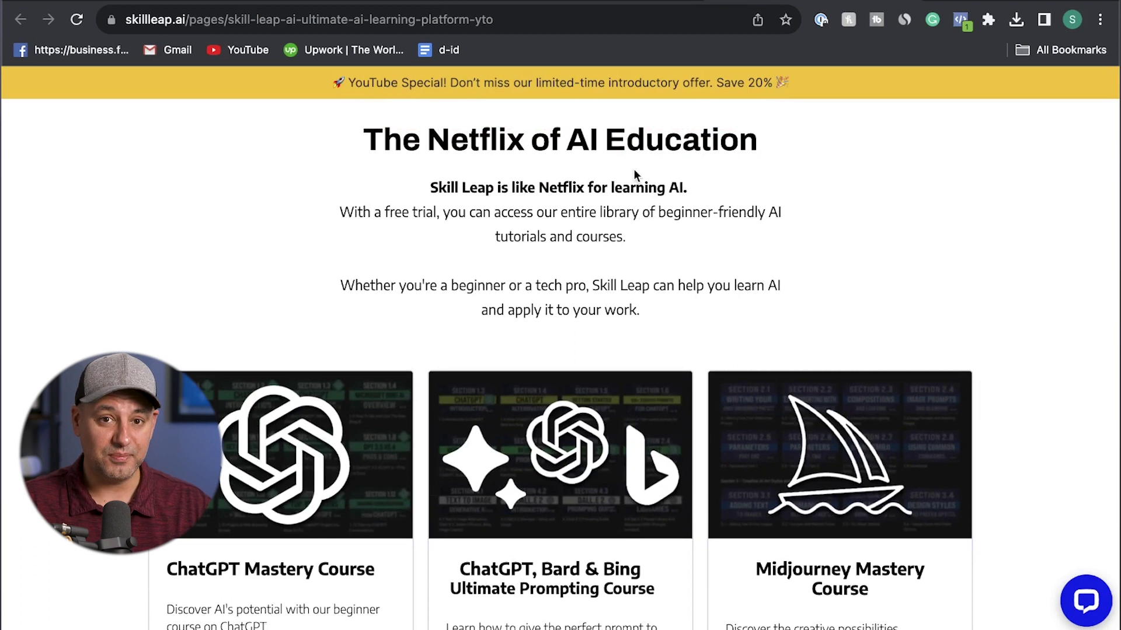
pyautogui.scroll(-2, 635, 171)
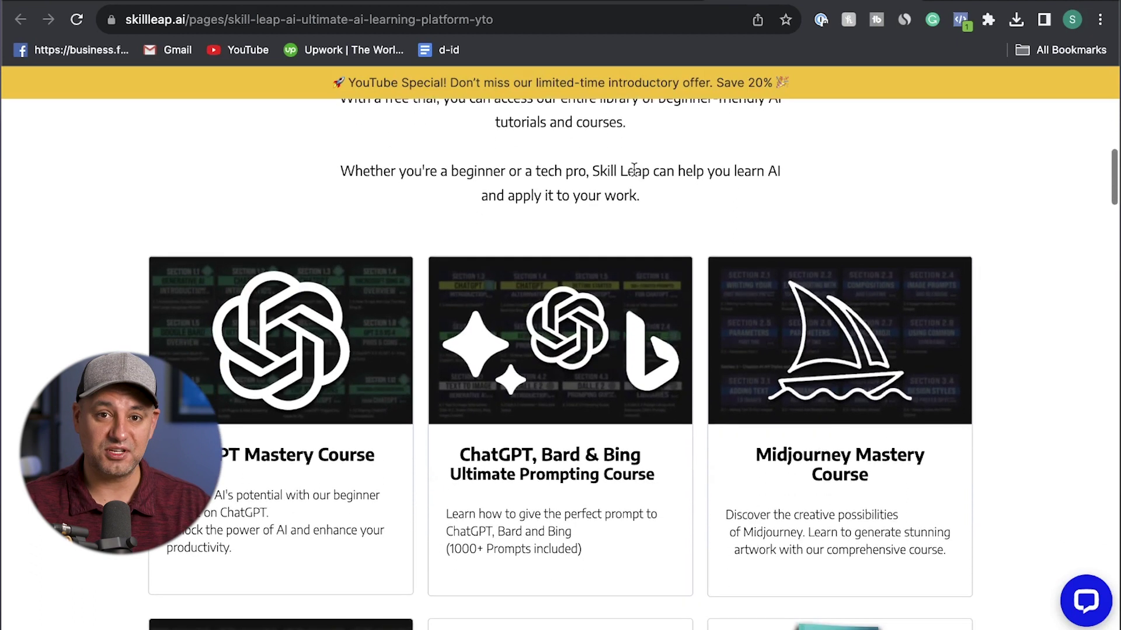
pyautogui.scroll(-2, 634, 169)
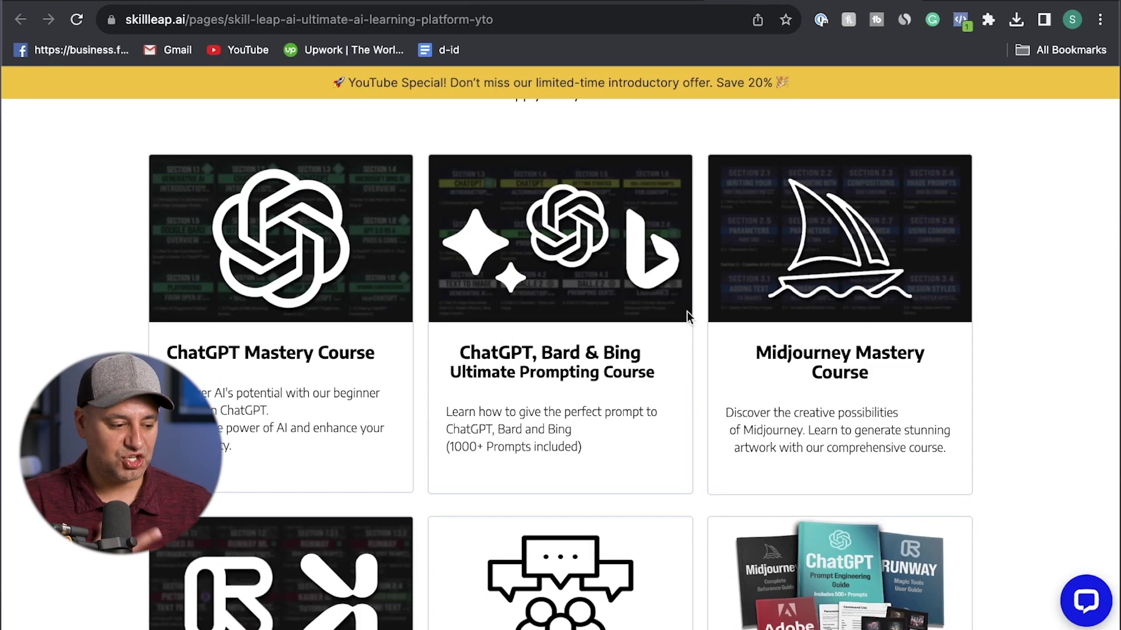
pyautogui.scroll(-2, 688, 315)
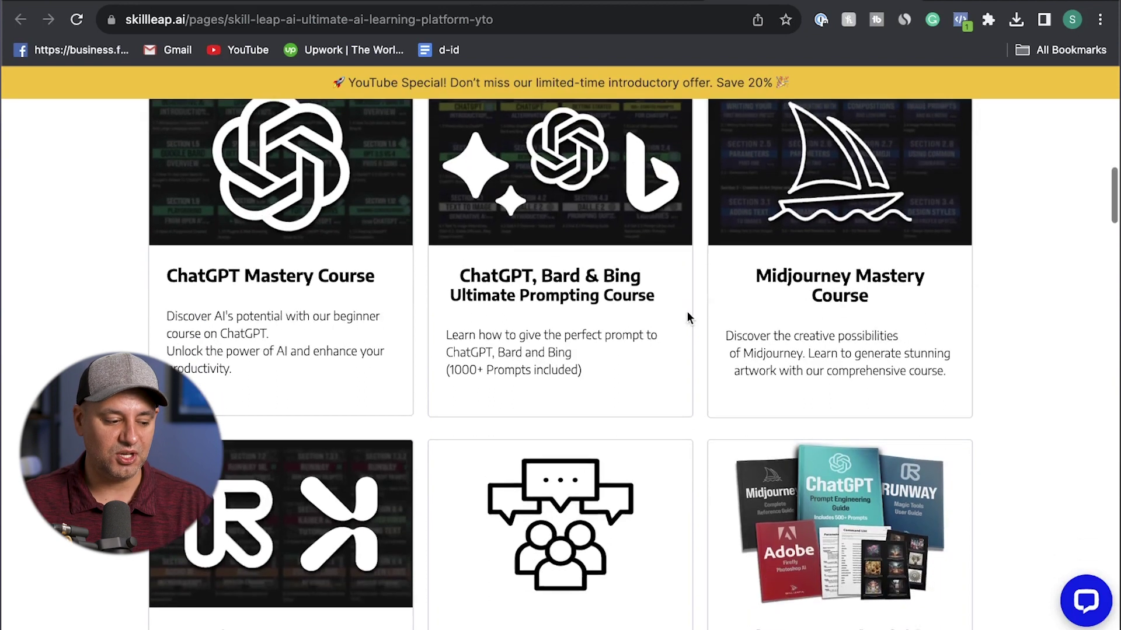